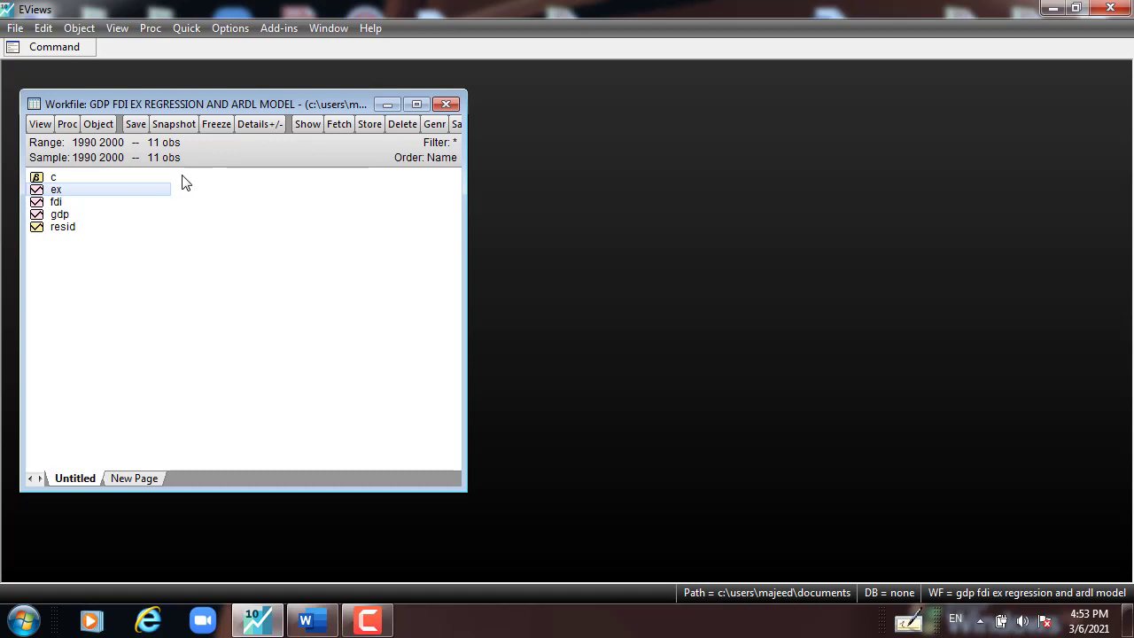
# Paste the five-point regression outline, from generating the work file to the diagnostic test, into the command window and return to the workfile.
pyautogui.click(55, 49)
pyautogui.rightClick(30, 102)
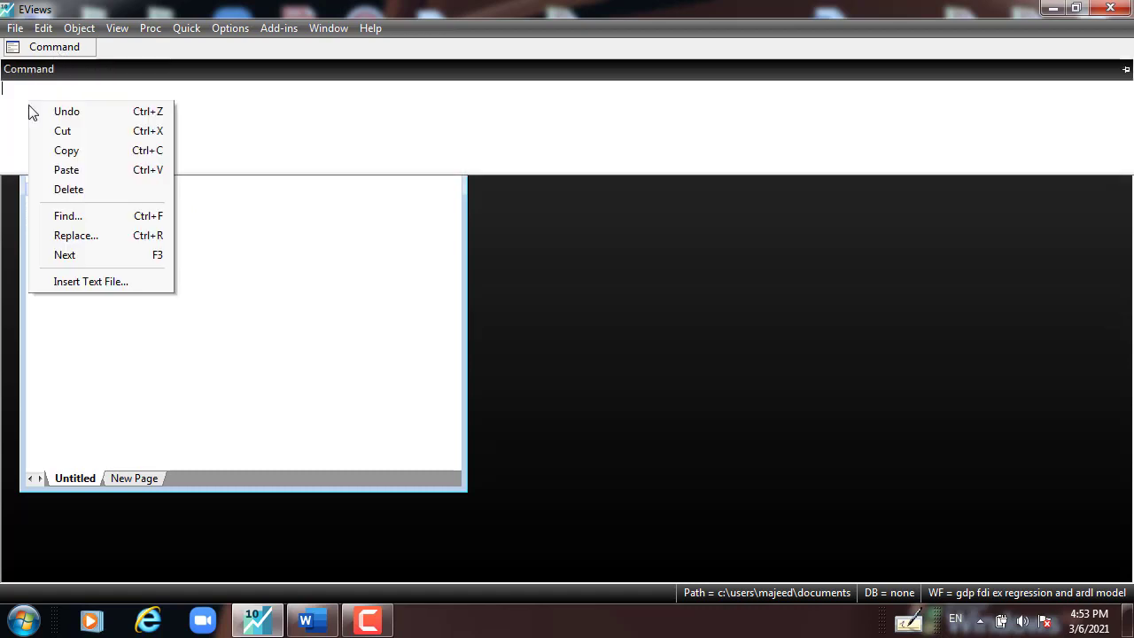
pyautogui.click(68, 170)
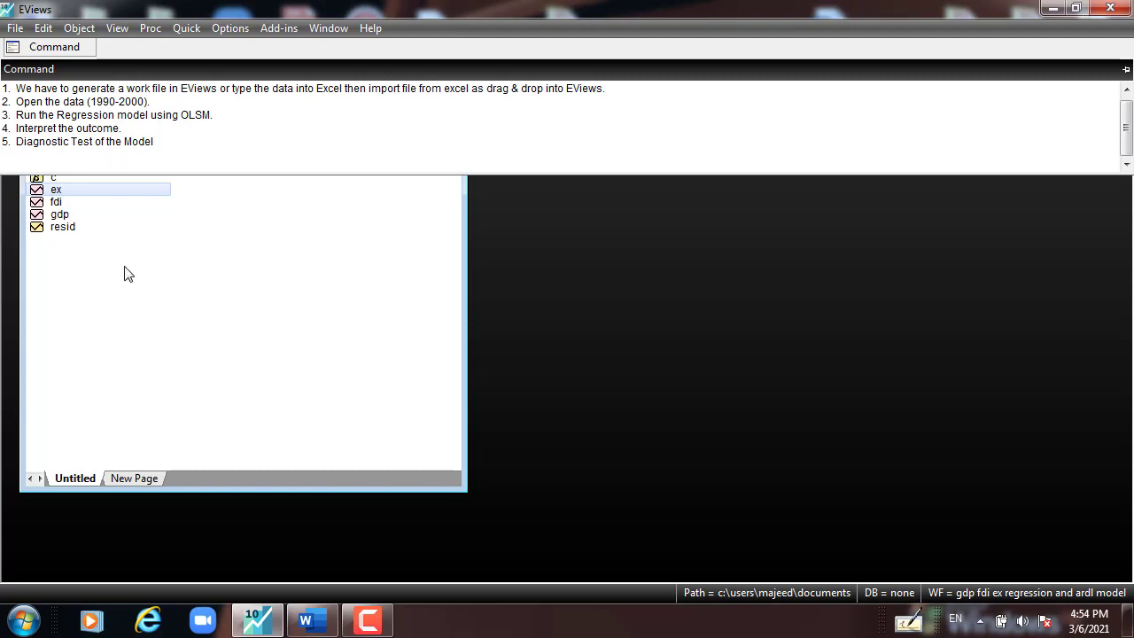
pyautogui.click(213, 226)
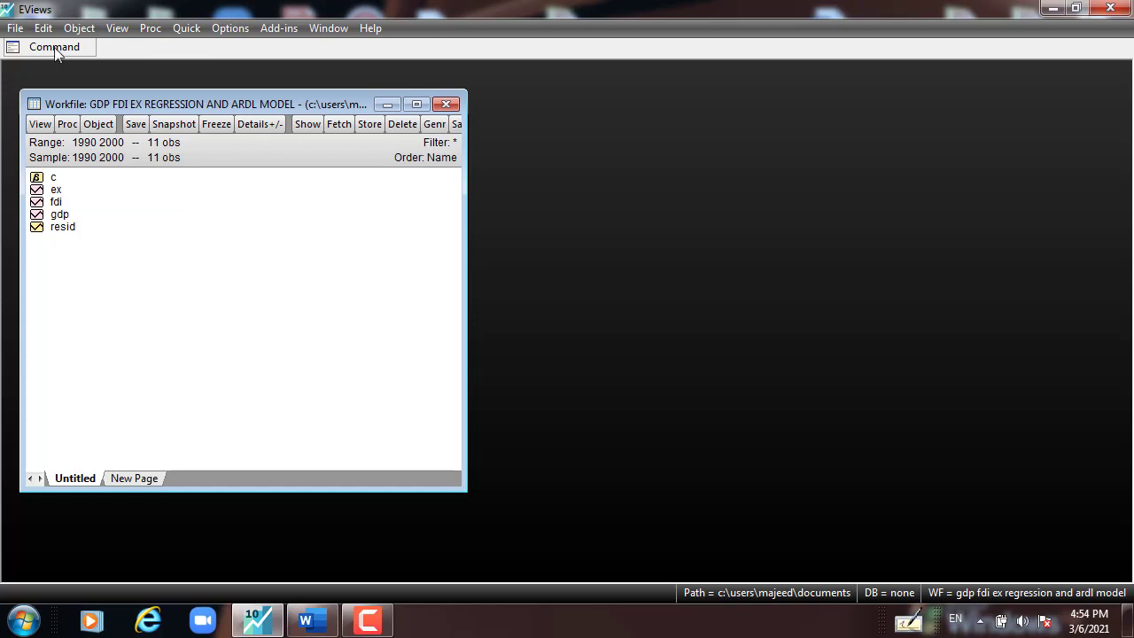
pyautogui.moveTo(57, 50)
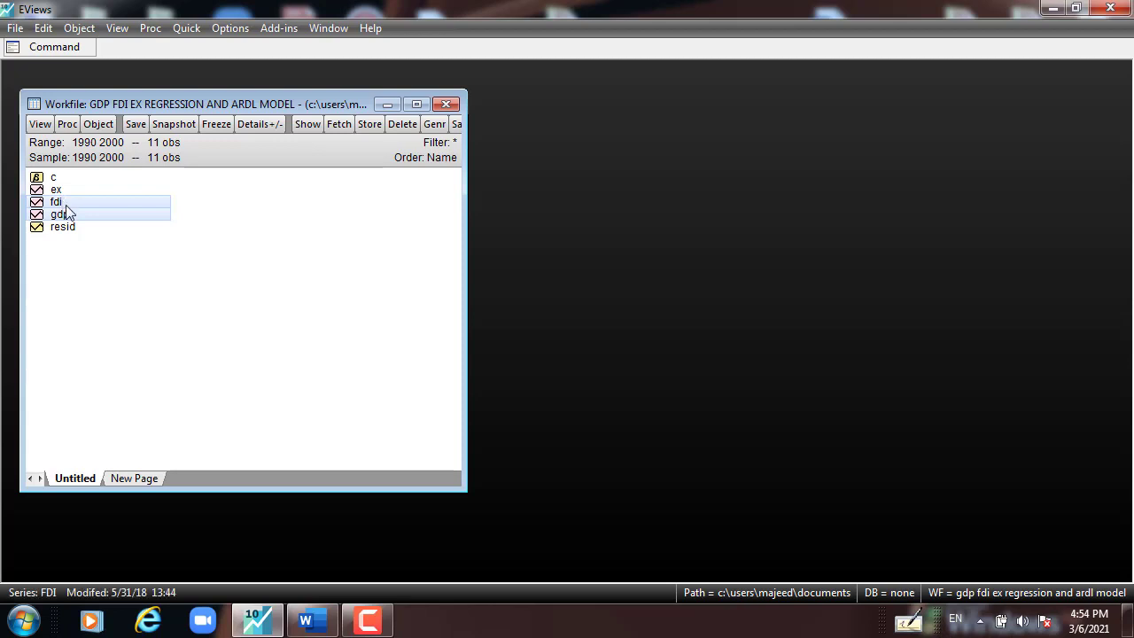
# Open the gdp, fdi and ex series together as a group, in that order.
pyautogui.moveTo(62, 217); pyautogui.dragTo(126, 199)
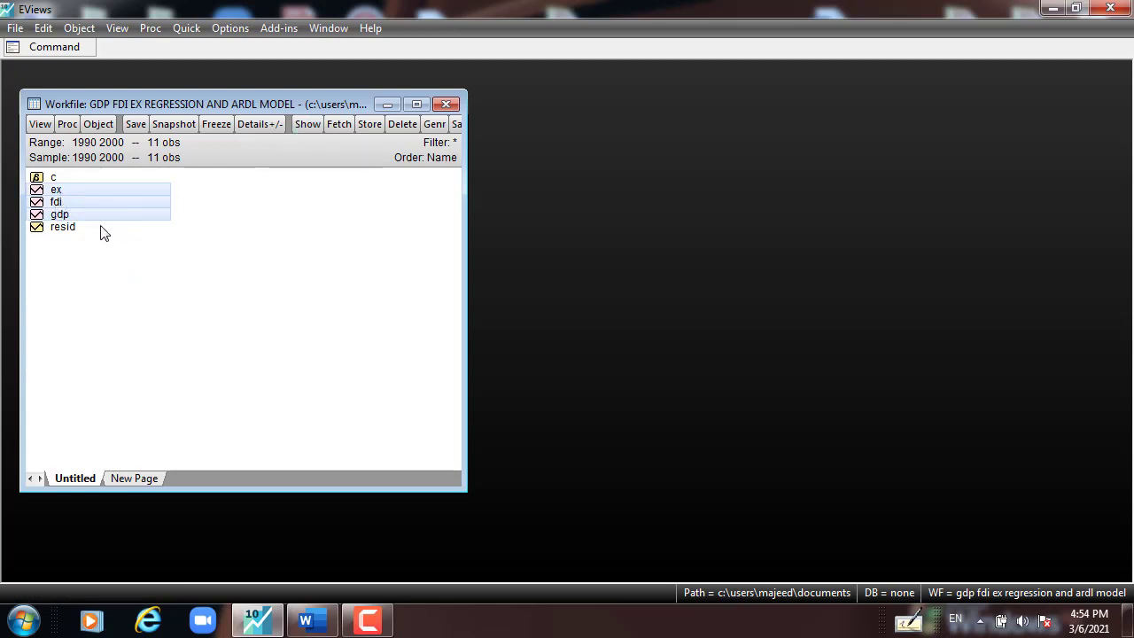
pyautogui.rightClick(81, 199)
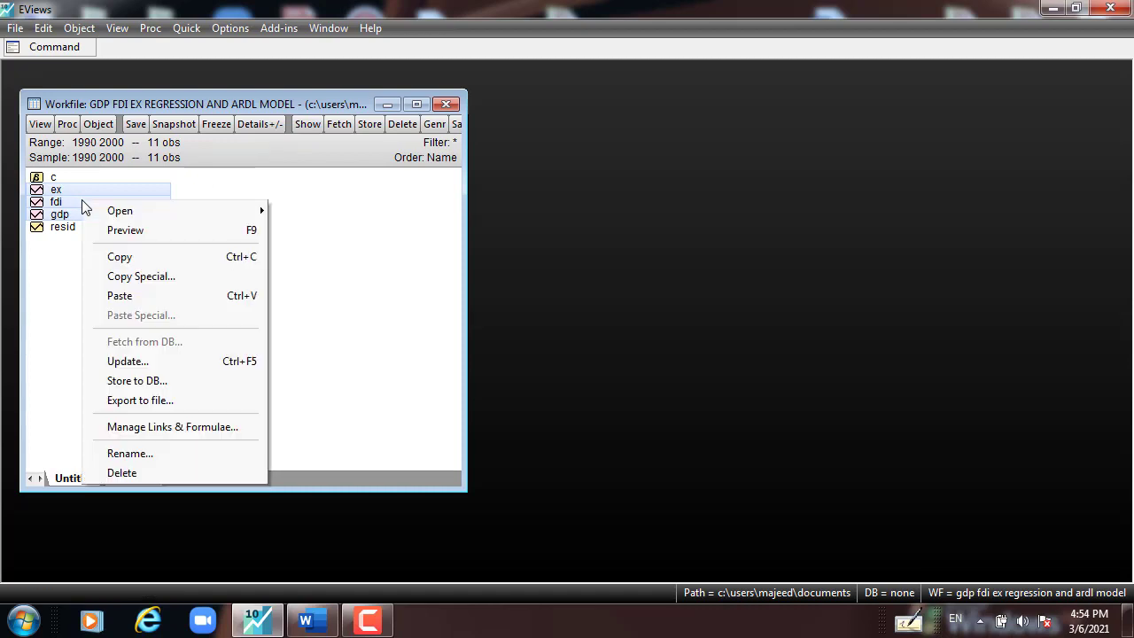
pyautogui.moveTo(133, 211)
pyautogui.click(299, 215)
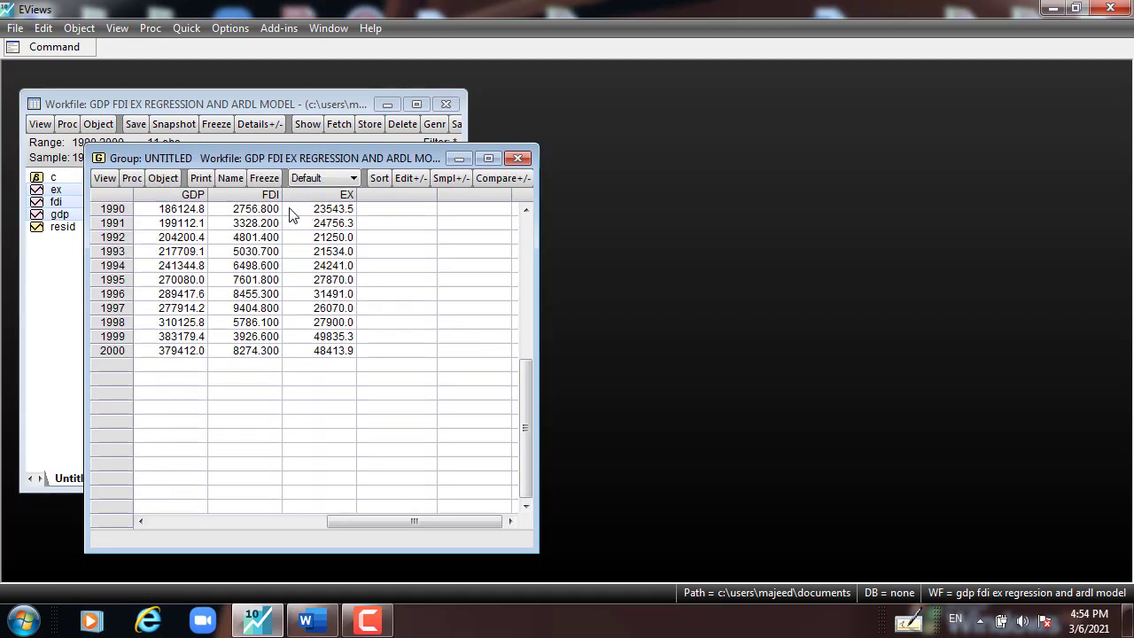
pyautogui.moveTo(288, 144); pyautogui.dragTo(299, 122)
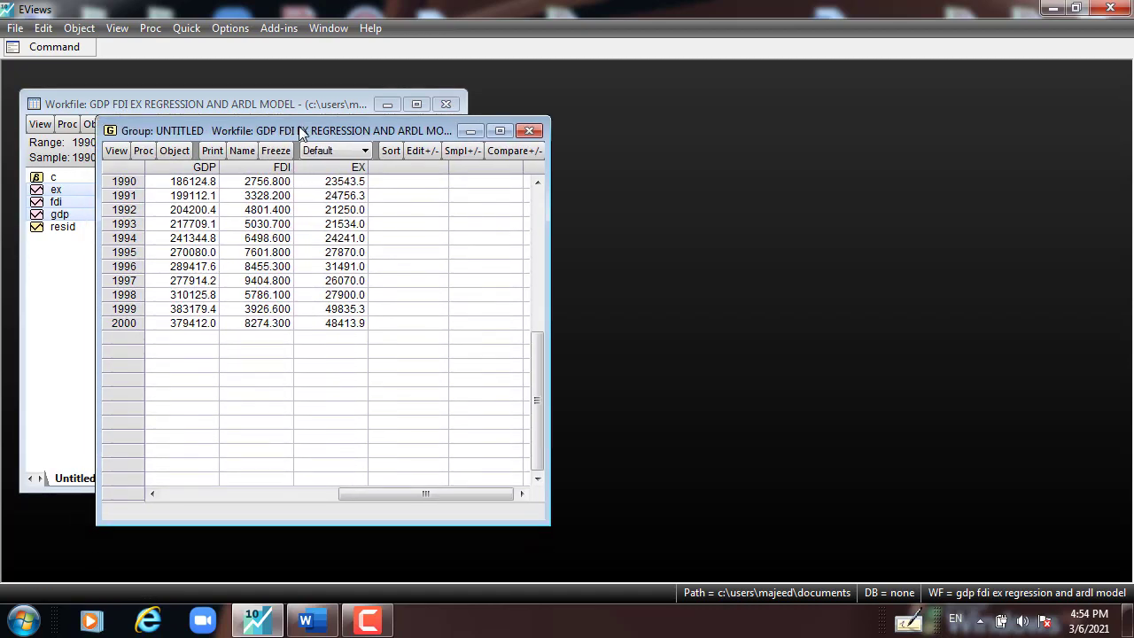
# Review the group's first and last years, 1990 and 2000, and its GDP, FDI and EX columns.
pyautogui.click(125, 184)
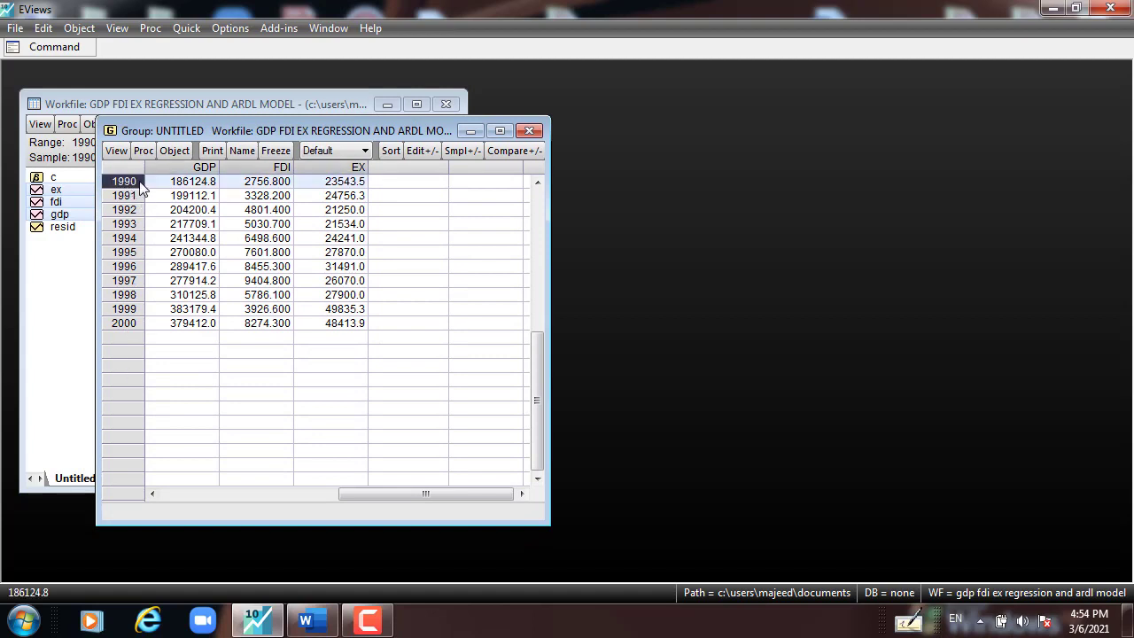
pyautogui.click(118, 323)
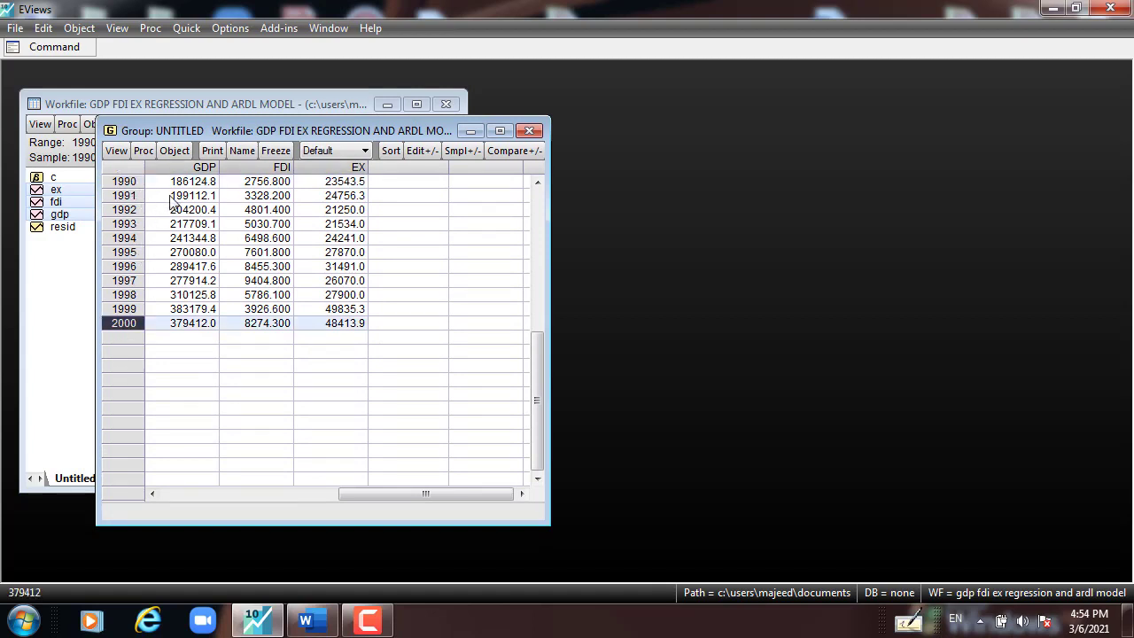
pyautogui.click(188, 168)
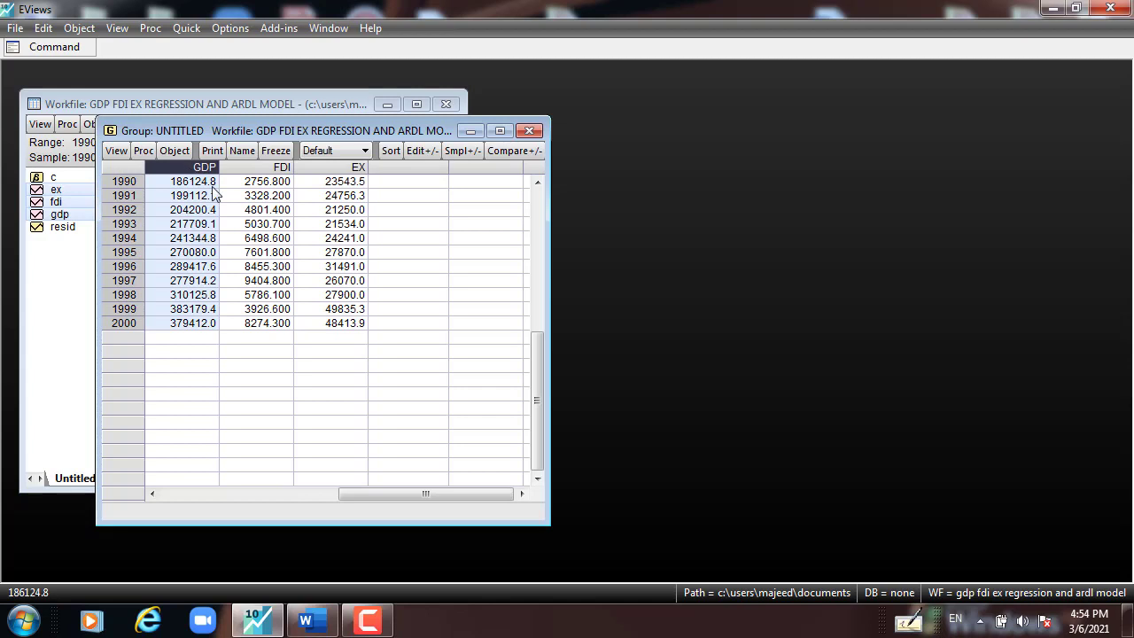
pyautogui.click(271, 168)
pyautogui.click(342, 169)
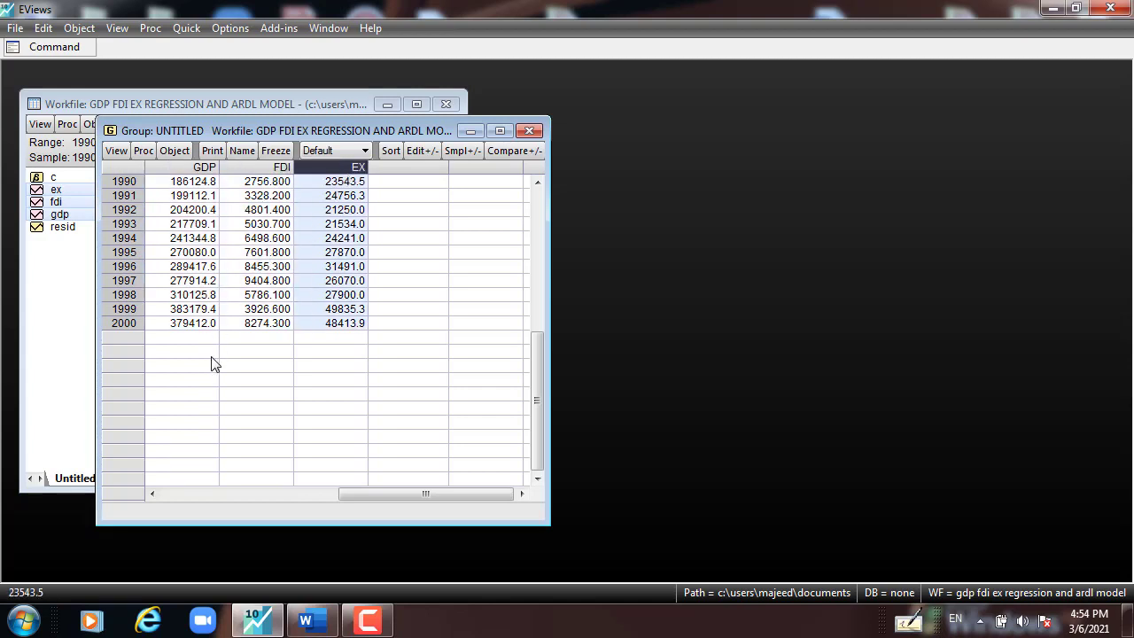
# Estimate the equation gdp c fdi ex with the LS - Least Squares method over the sample 1990 2000.
pyautogui.click(186, 28)
pyautogui.click(213, 192)
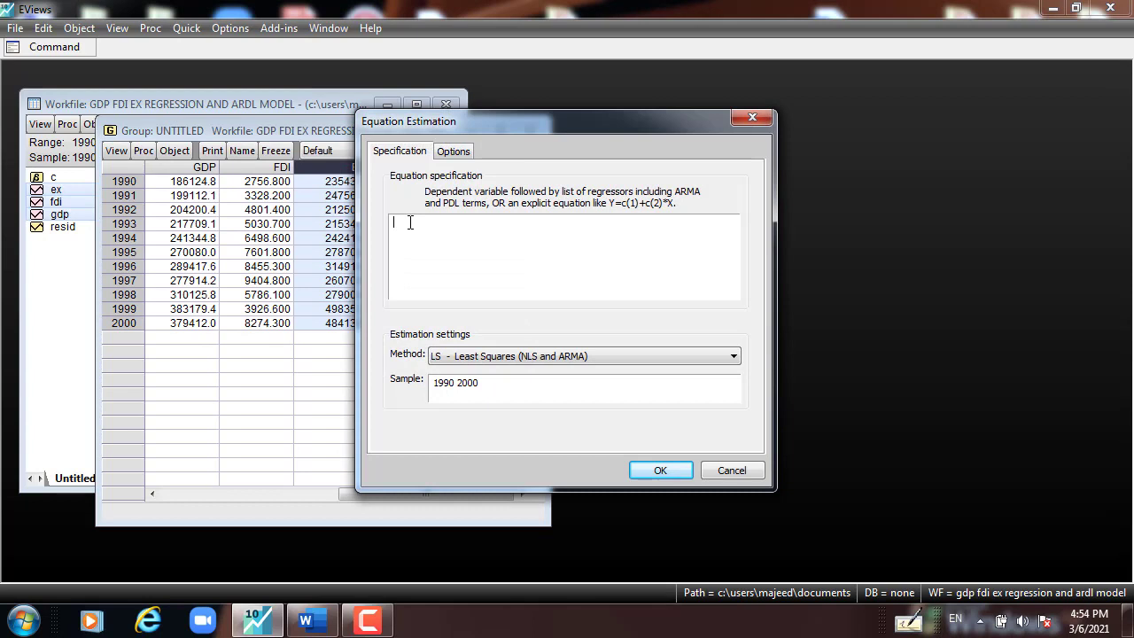
pyautogui.write('gdp c fdi ex')
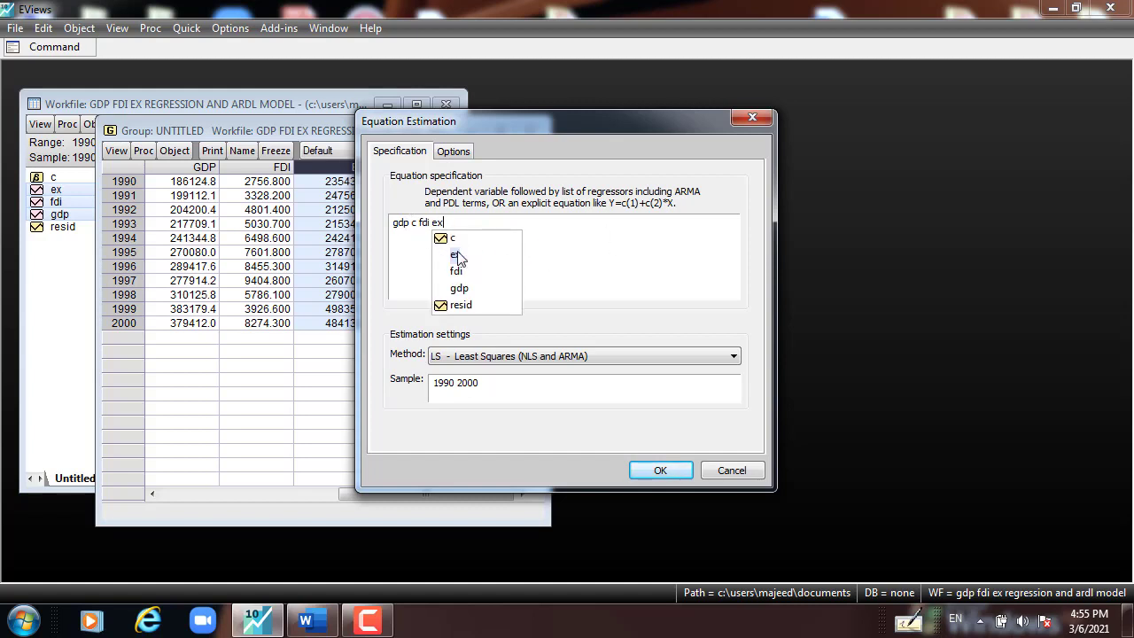
pyautogui.click(600, 253)
pyautogui.moveTo(501, 387); pyautogui.dragTo(432, 387)
pyautogui.click(680, 357)
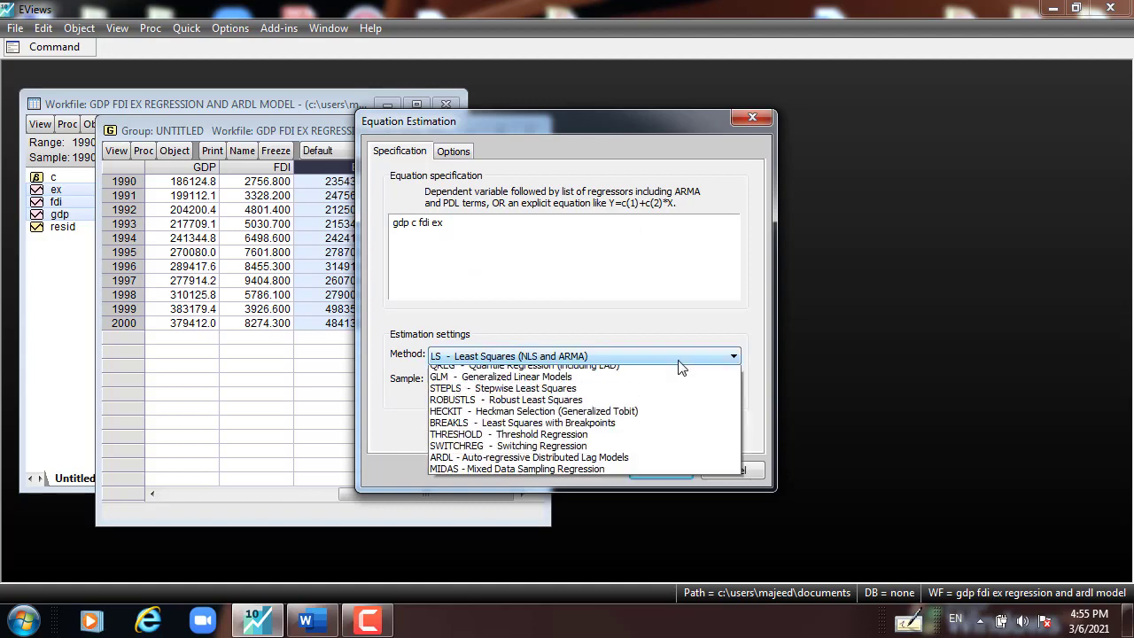
pyautogui.click(545, 357)
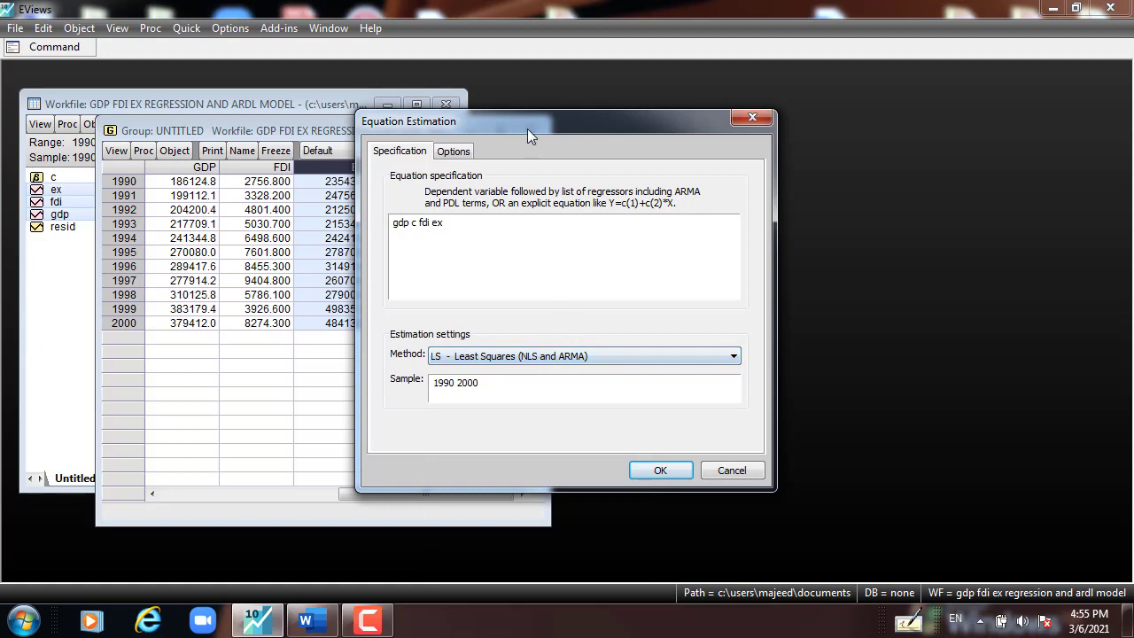
pyautogui.moveTo(488, 118); pyautogui.dragTo(282, 105)
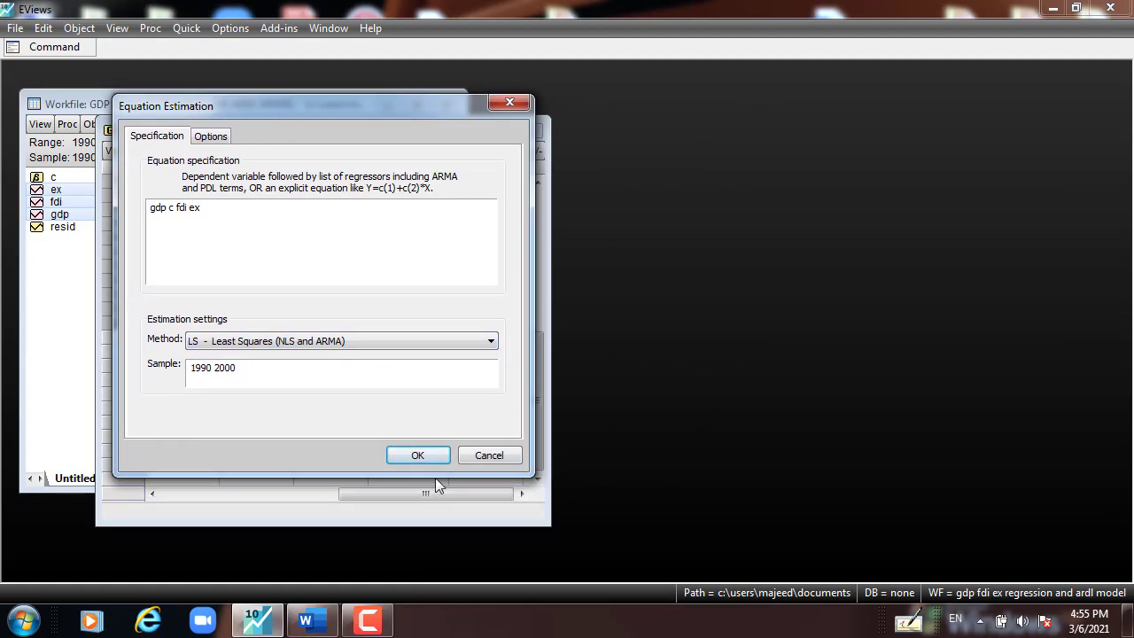
pyautogui.click(417, 456)
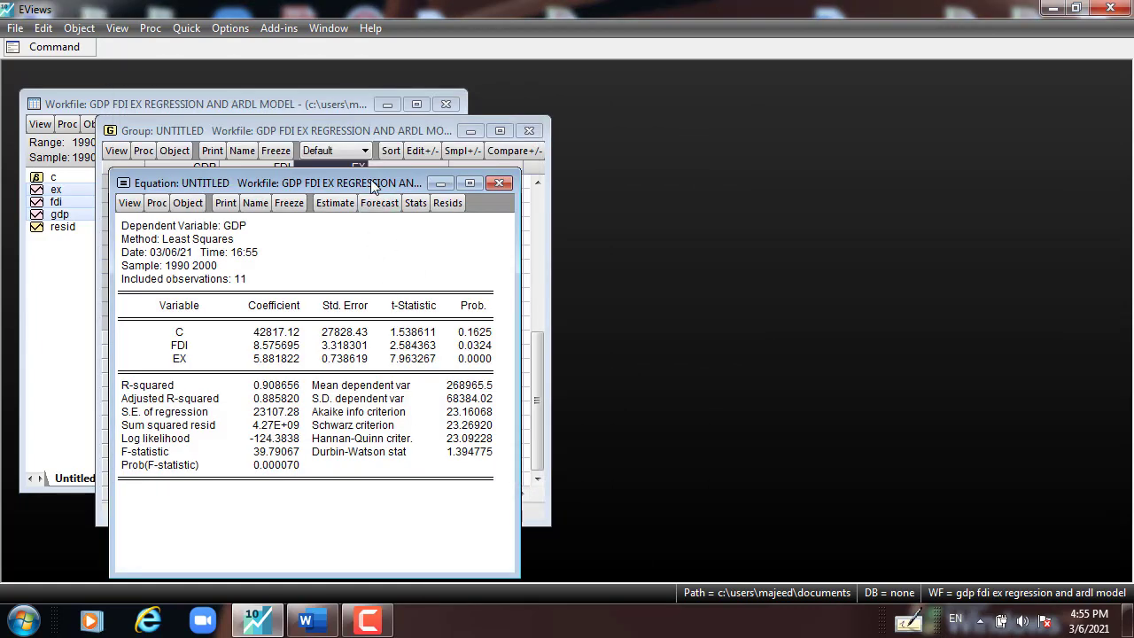
pyautogui.moveTo(372, 184); pyautogui.dragTo(404, 135)
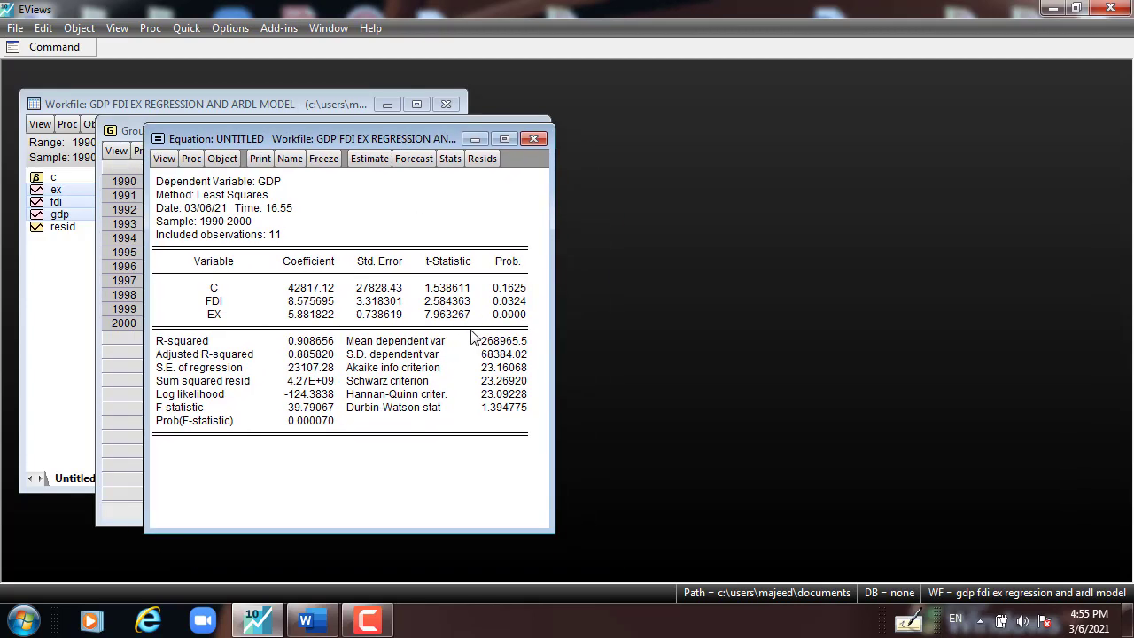
# Examine the regression output's dependent variable, method, sample and observations, along with its coefficient table and summary statistics.
pyautogui.click(213, 315)
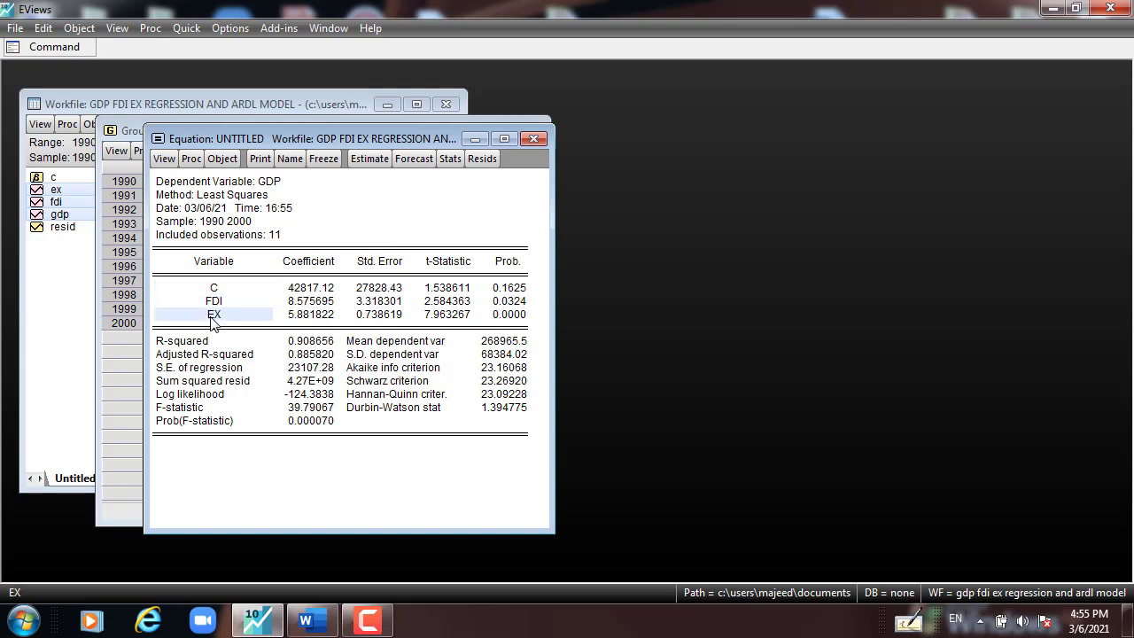
pyautogui.click(256, 181)
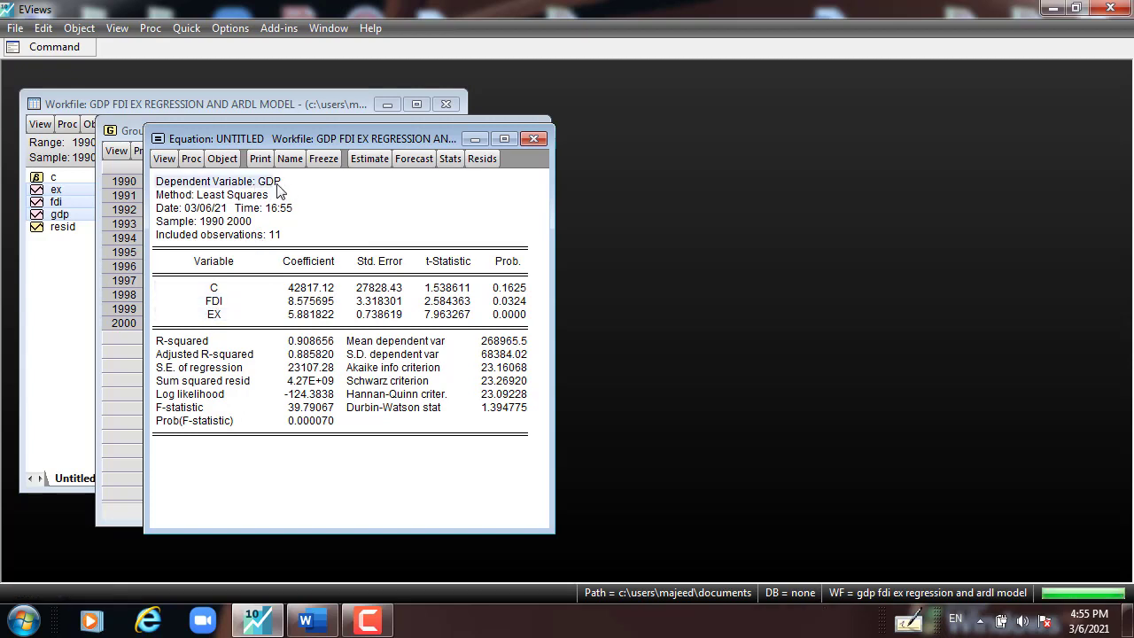
pyautogui.click(167, 196)
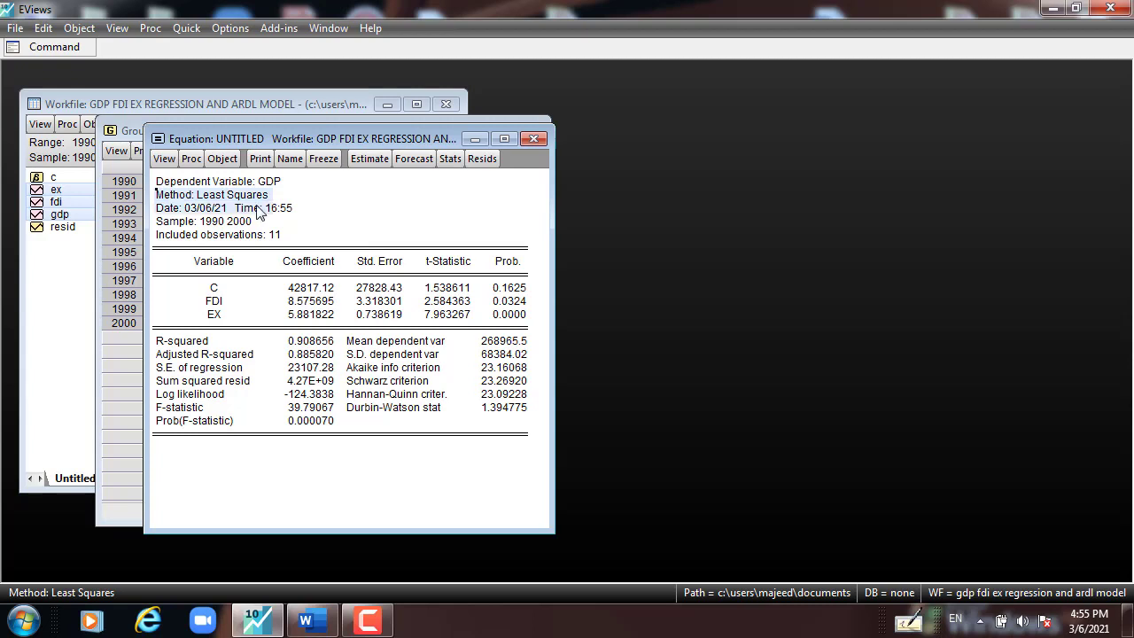
pyautogui.click(178, 224)
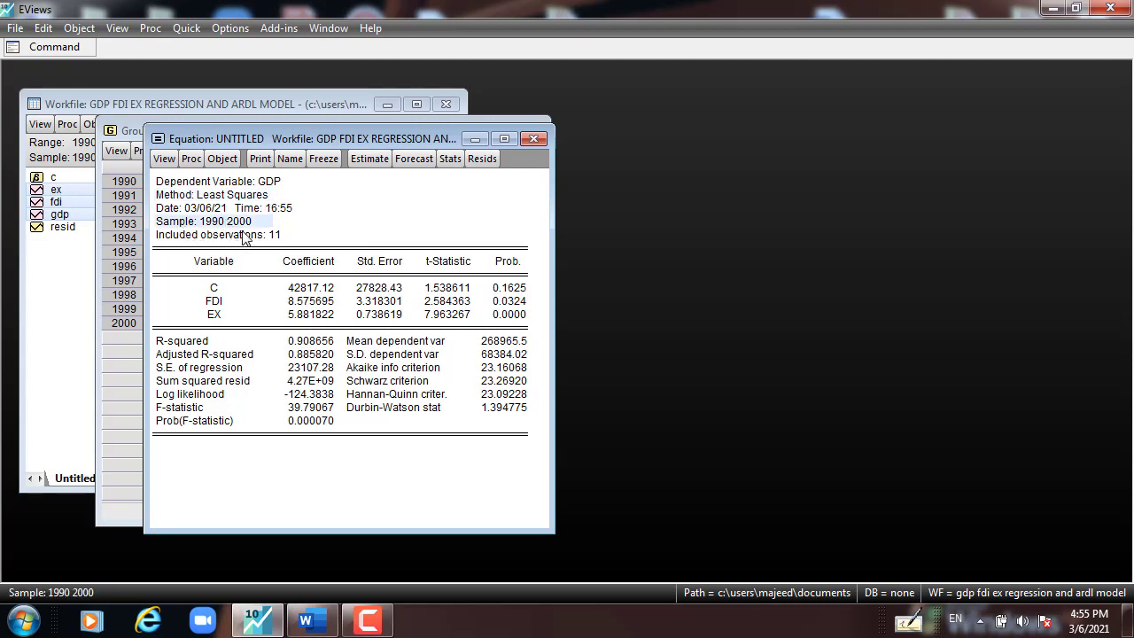
pyautogui.click(160, 237)
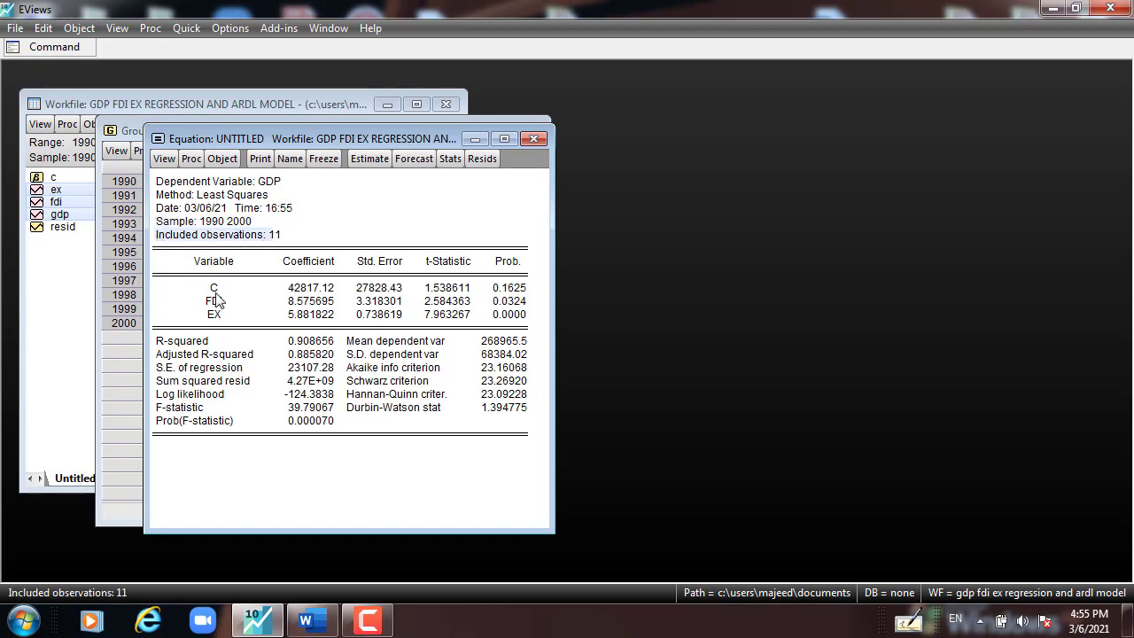
pyautogui.click(184, 260)
pyautogui.moveTo(465, 289); pyautogui.dragTo(519, 317)
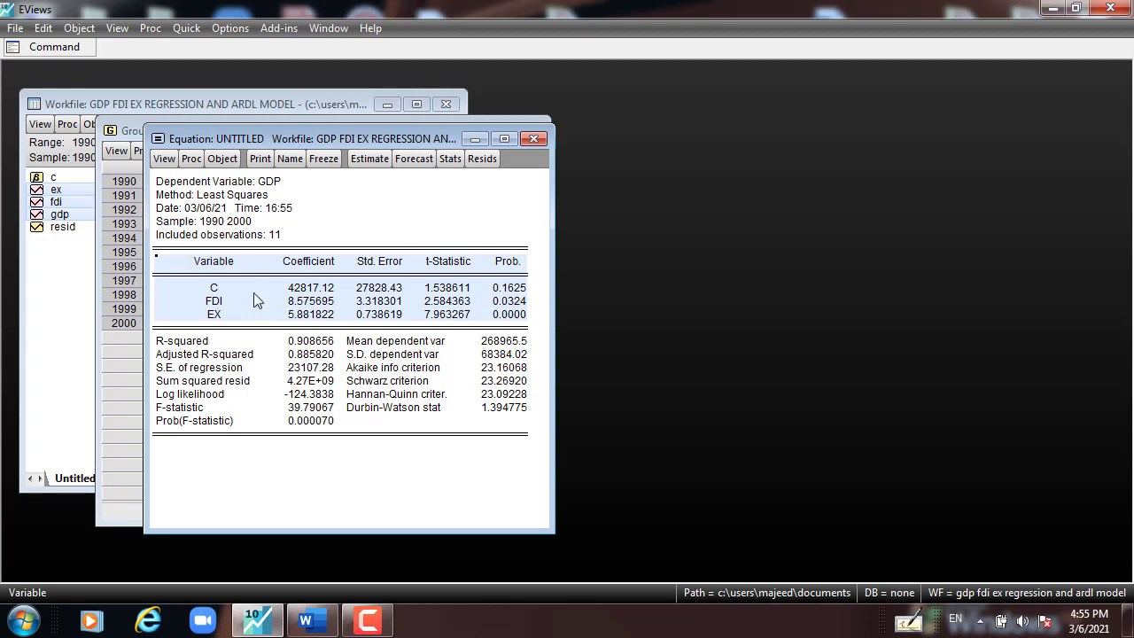
pyautogui.moveTo(202, 344); pyautogui.dragTo(494, 434)
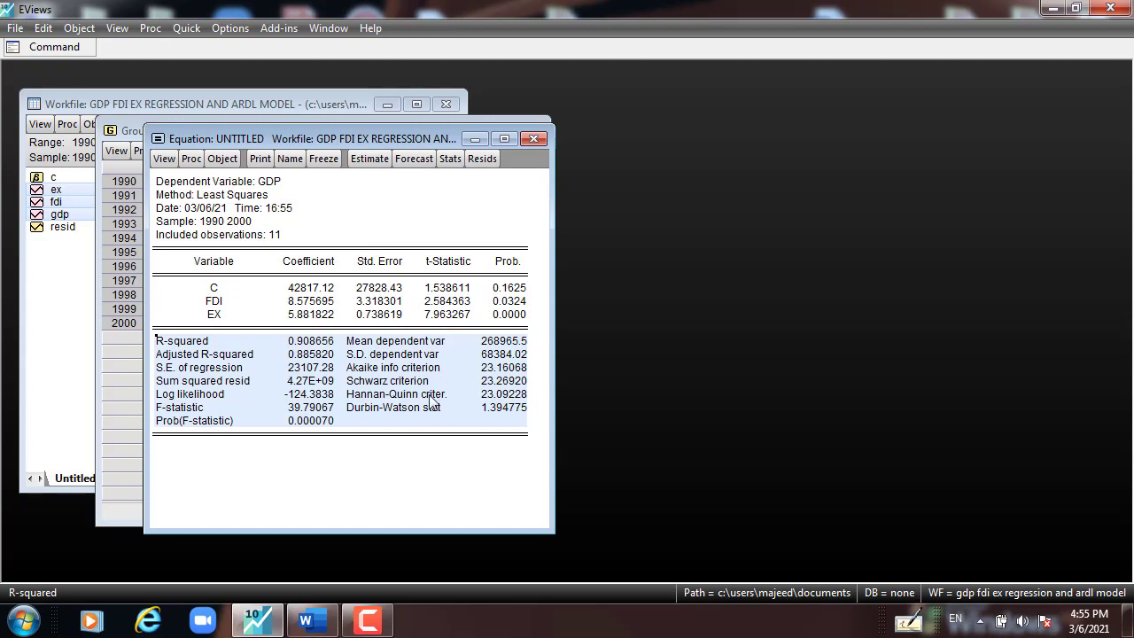
# Examine the constant and the FDI coefficient and probability to interpret FDI's effect on GDP.
pyautogui.click(277, 289)
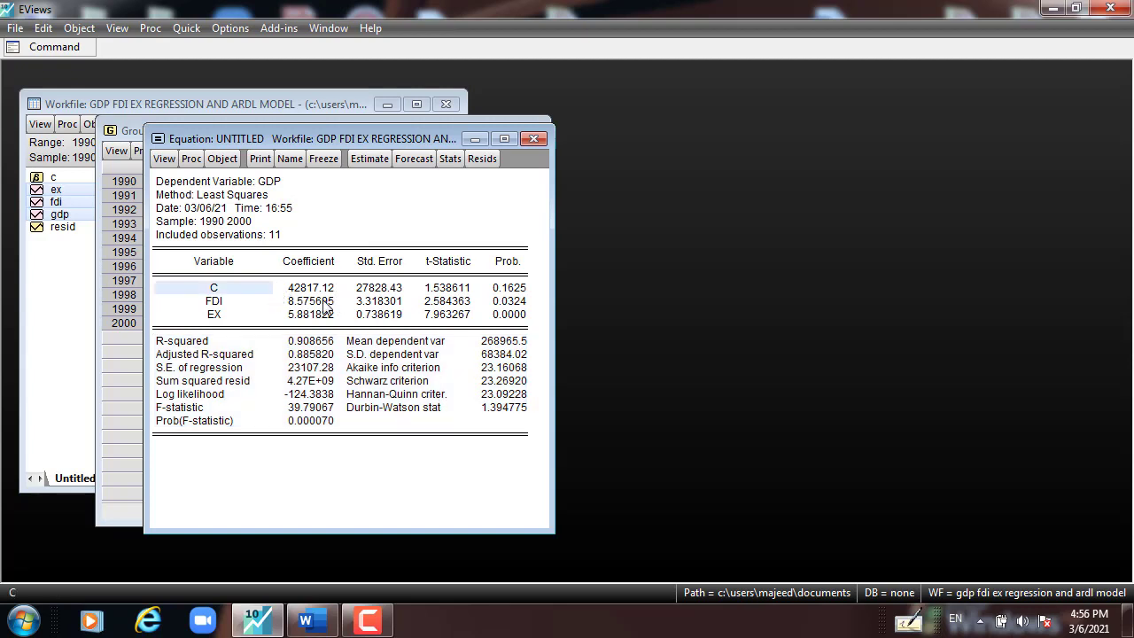
pyautogui.click(223, 303)
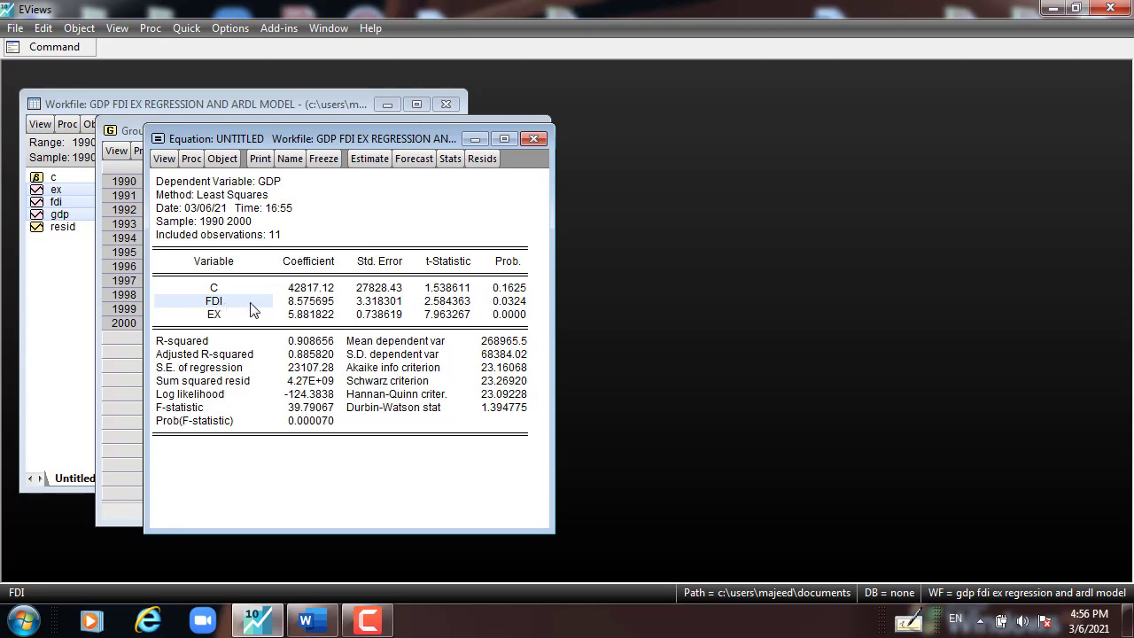
pyautogui.click(318, 303)
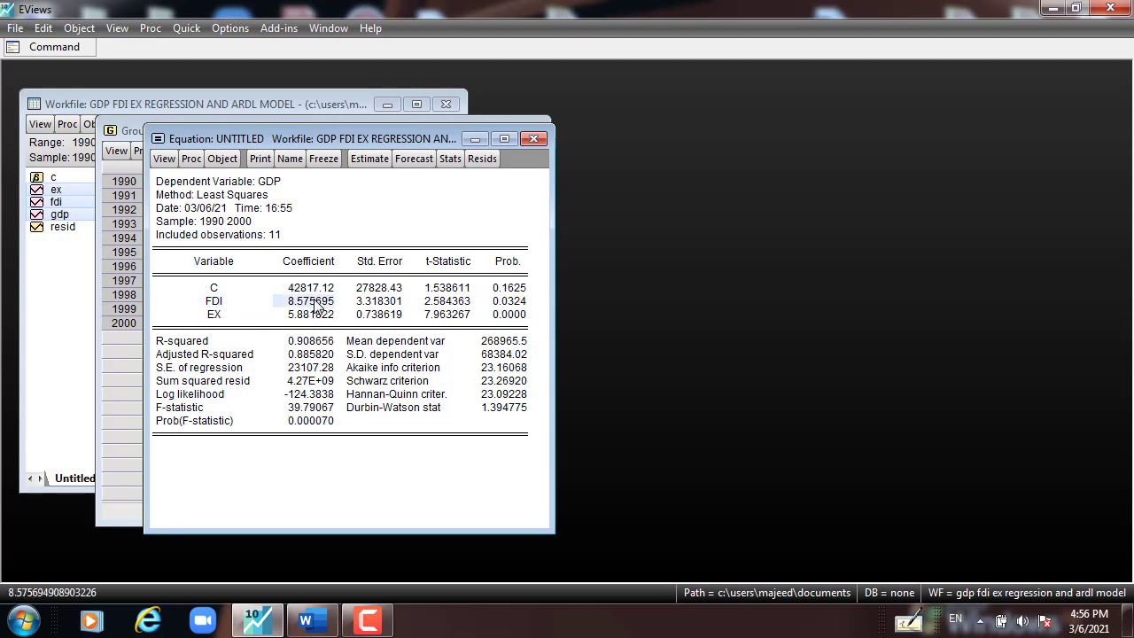
pyautogui.click(511, 303)
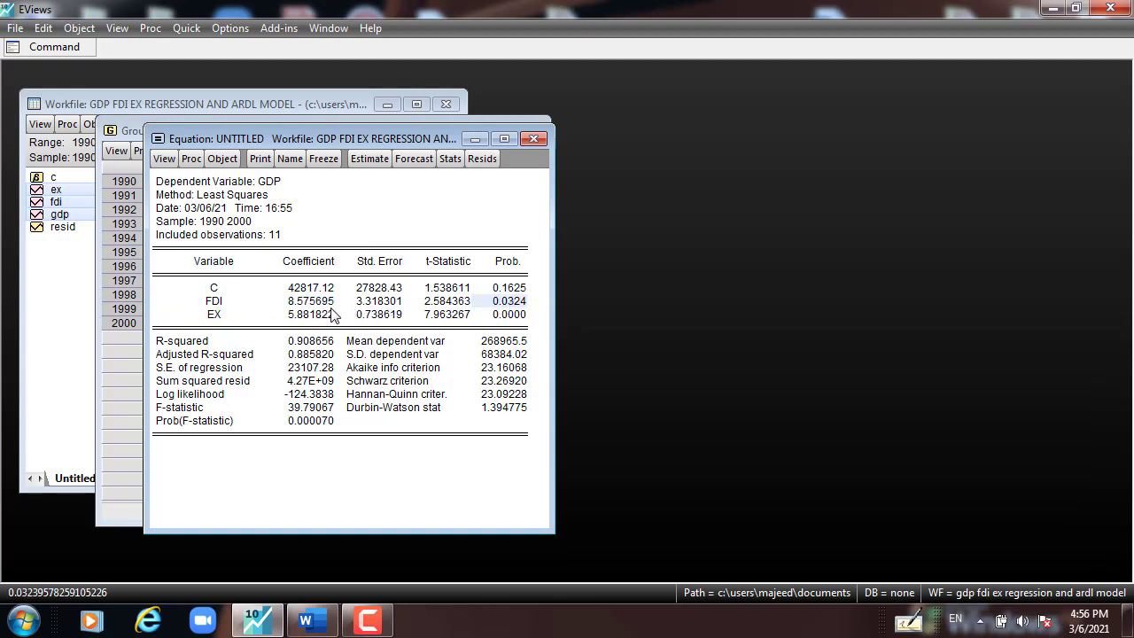
pyautogui.click(222, 303)
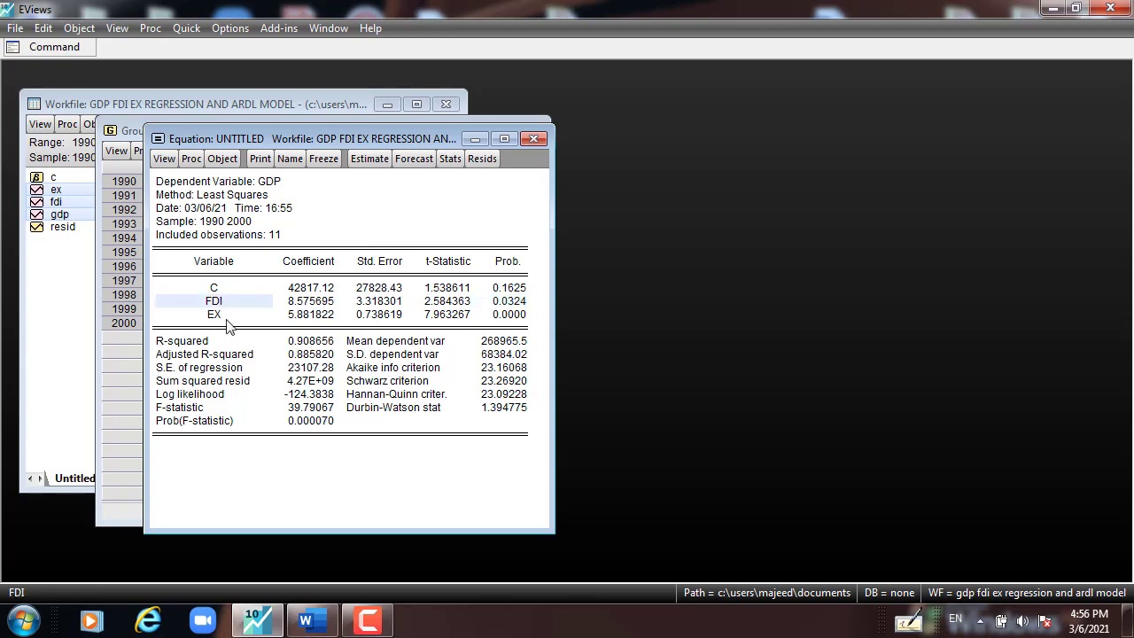
pyautogui.click(308, 305)
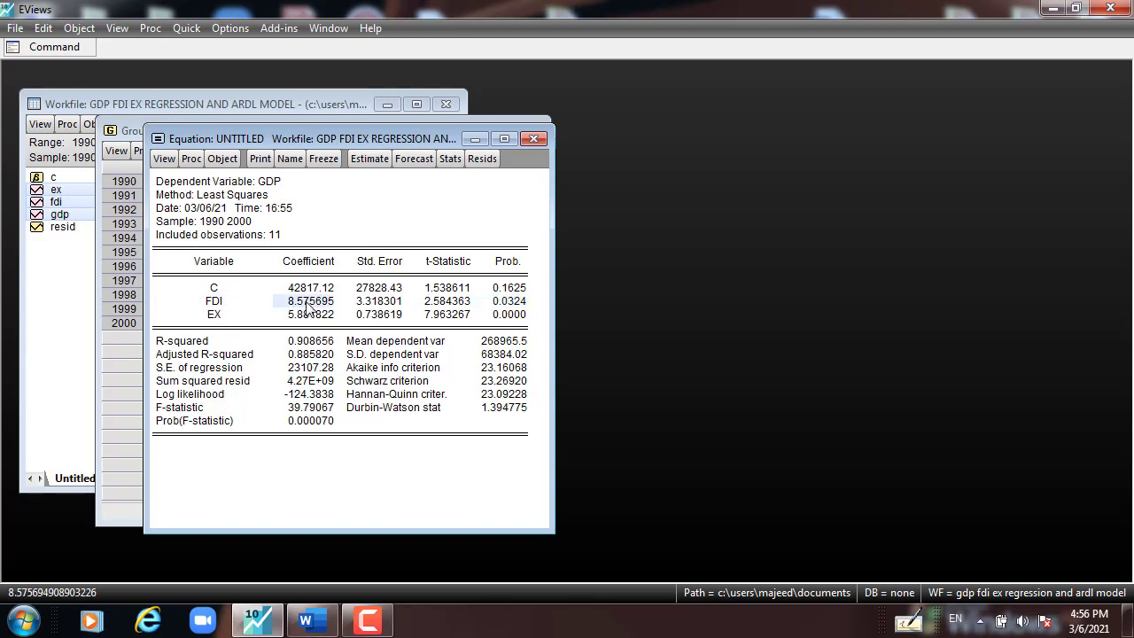
pyautogui.click(249, 182)
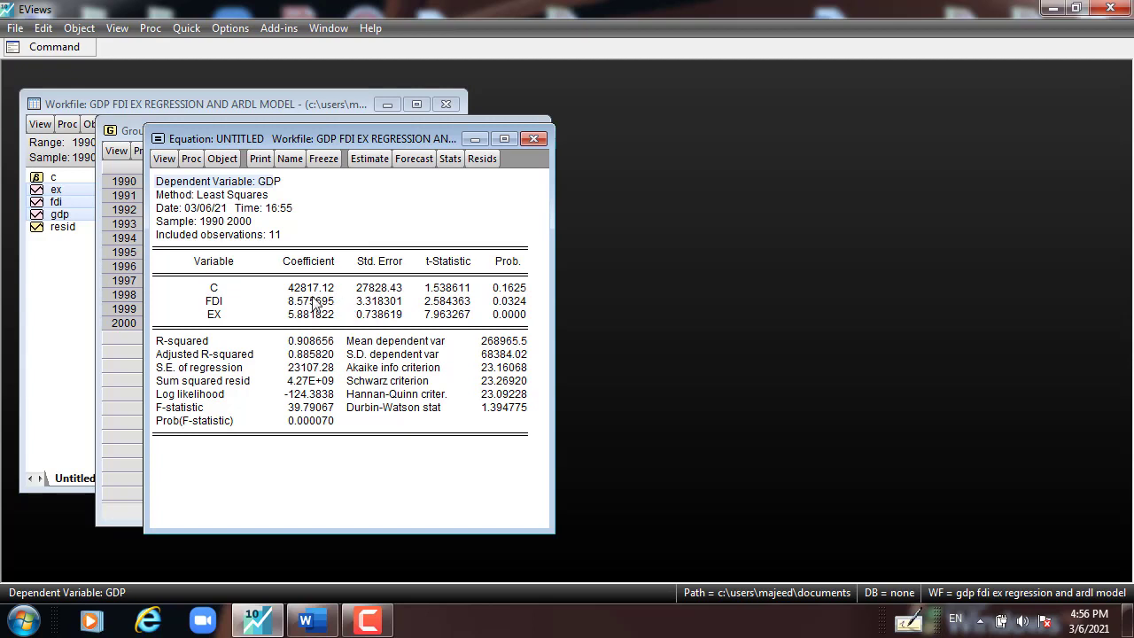
pyautogui.click(326, 302)
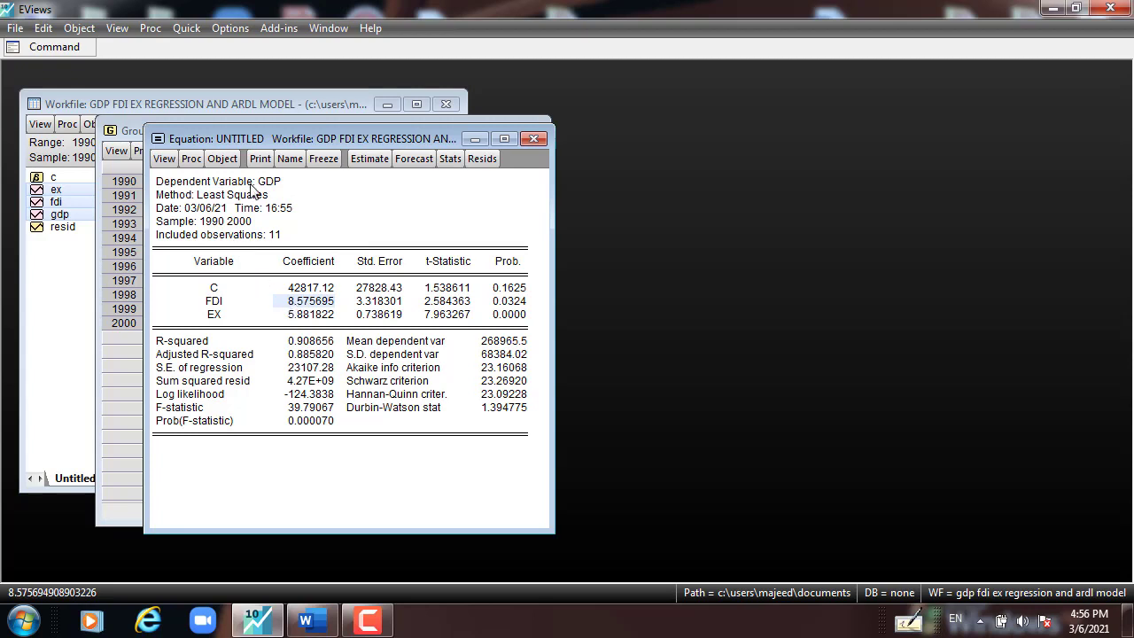
pyautogui.click(505, 303)
pyautogui.click(303, 302)
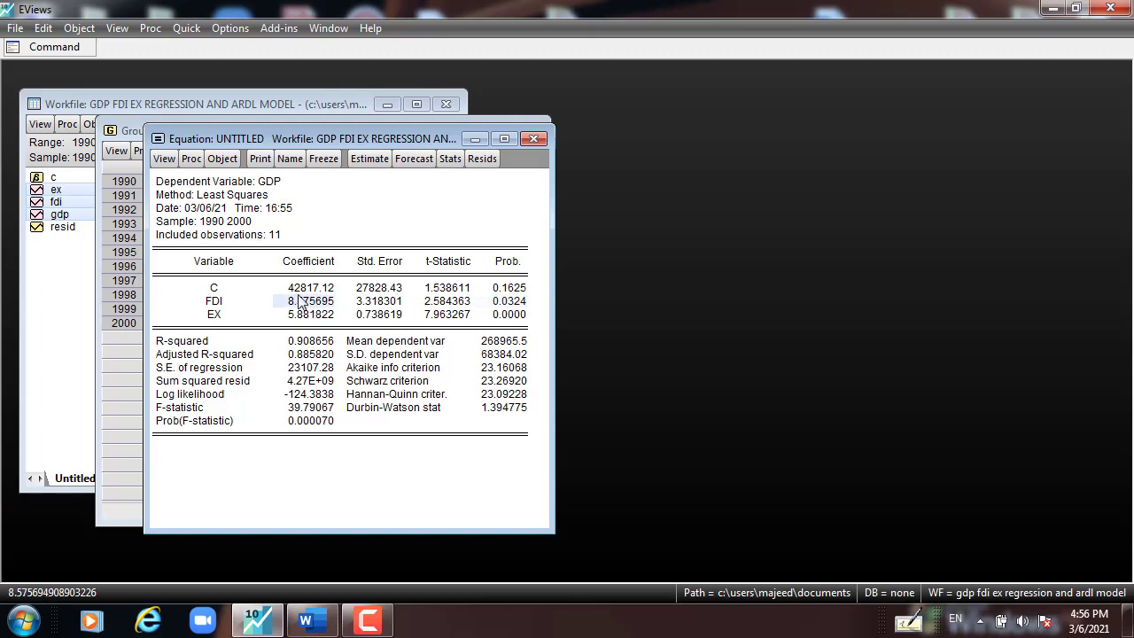
# Relate the FDI coefficient back to the dependent variable GDP in the regression output.
pyautogui.click(255, 189)
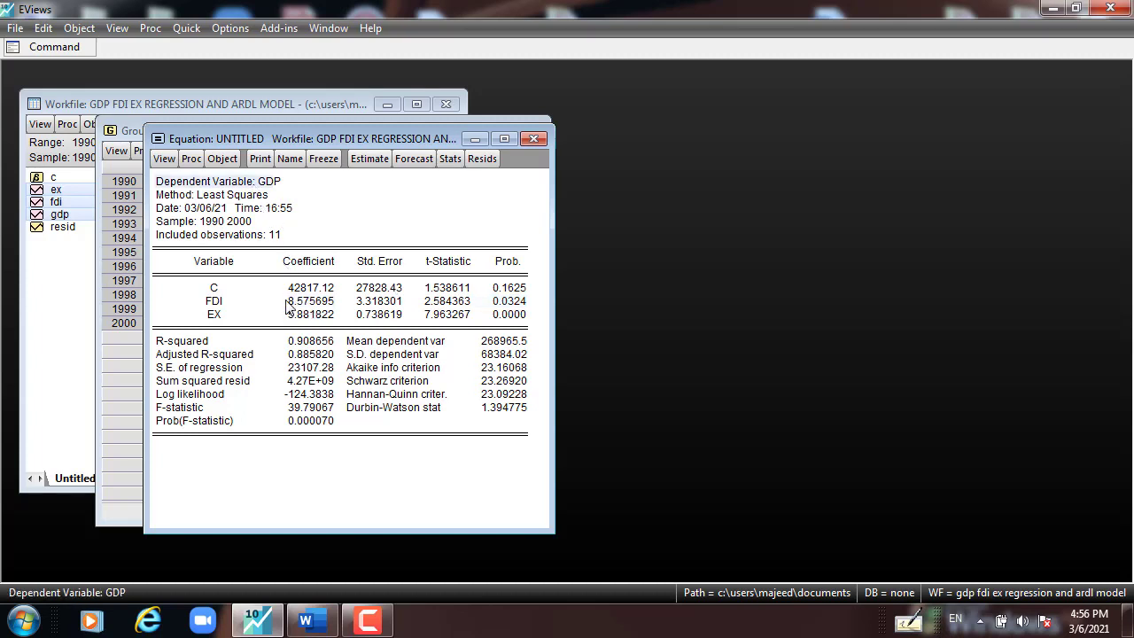
pyautogui.click(214, 305)
pyautogui.click(311, 303)
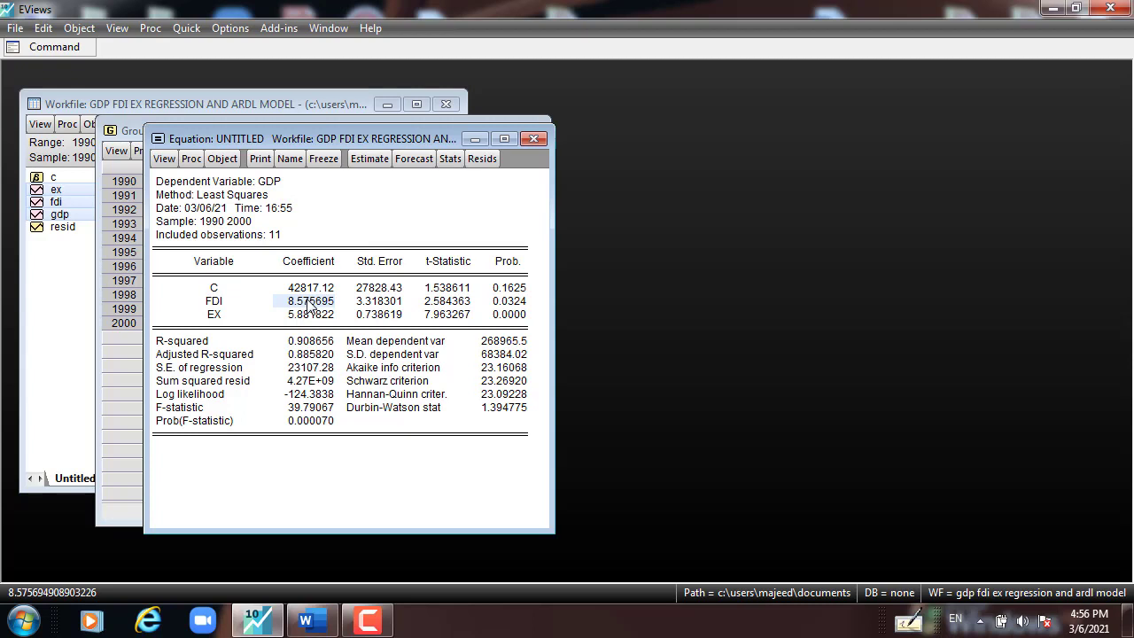
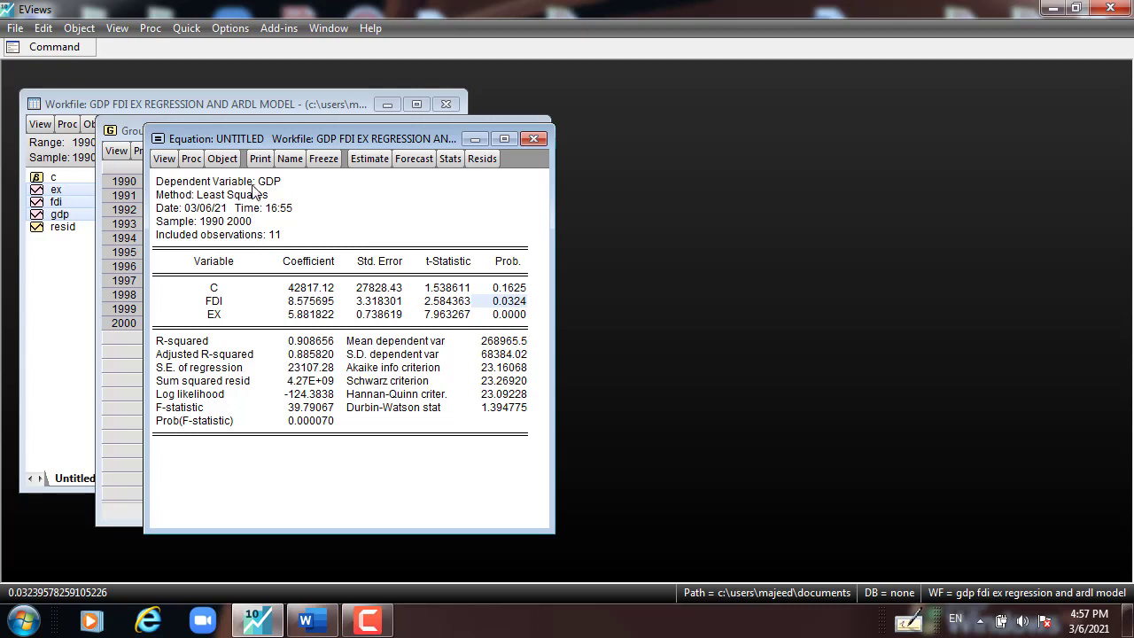
pyautogui.click(266, 185)
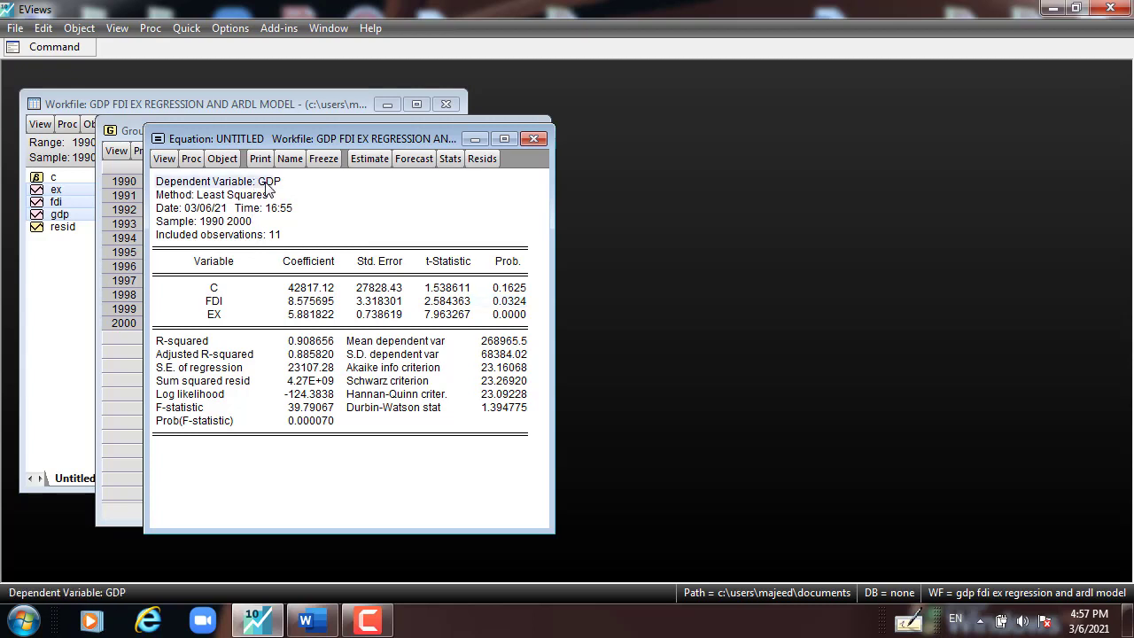
# Examine the EX coefficient and its probability to interpret the effect of EX on the dependent variable GDP.
pyautogui.click(211, 316)
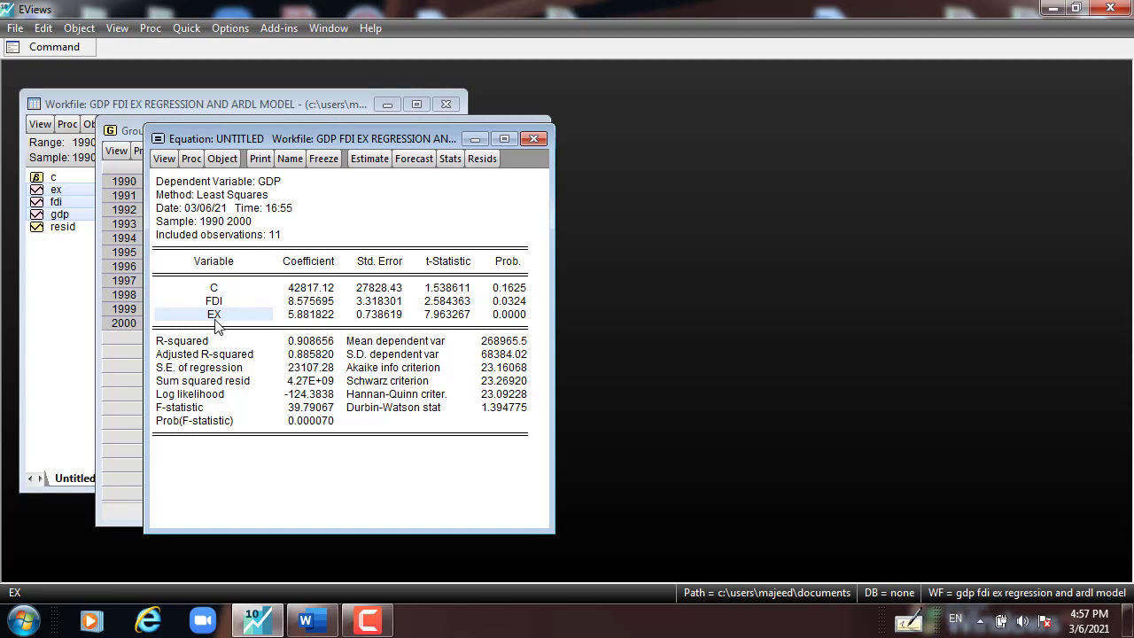
pyautogui.click(308, 317)
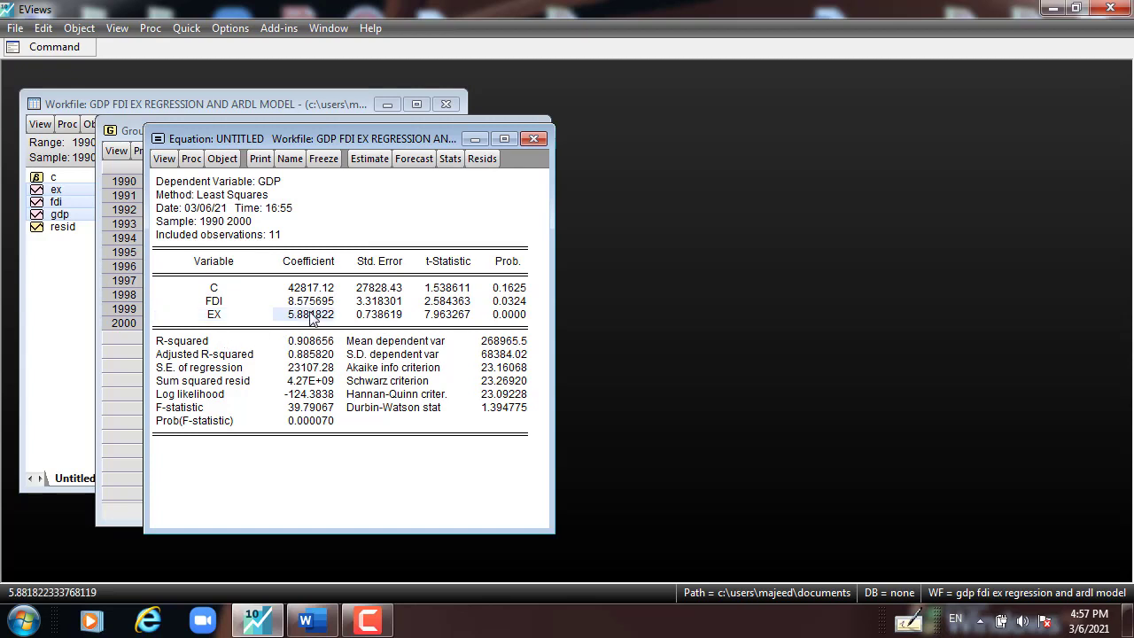
pyautogui.click(503, 315)
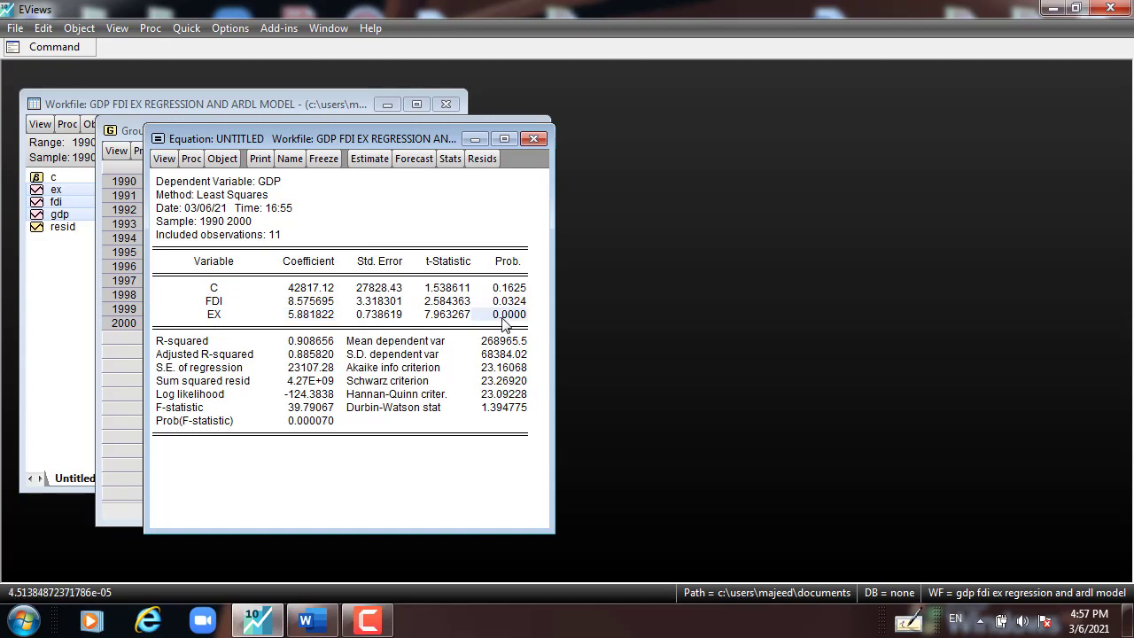
pyautogui.click(248, 320)
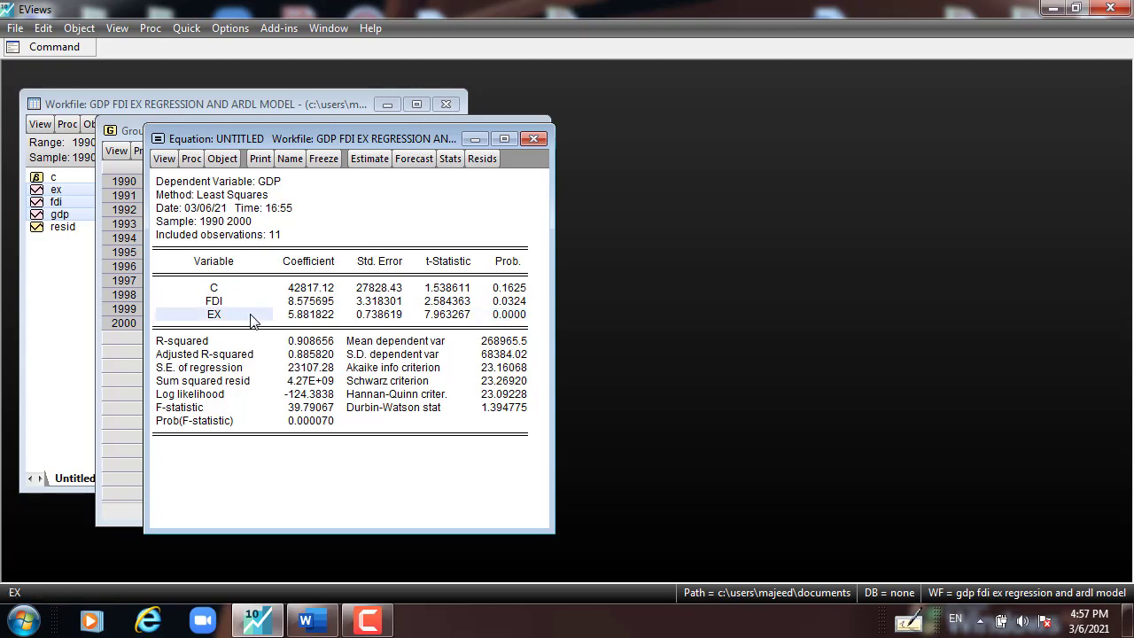
pyautogui.click(333, 322)
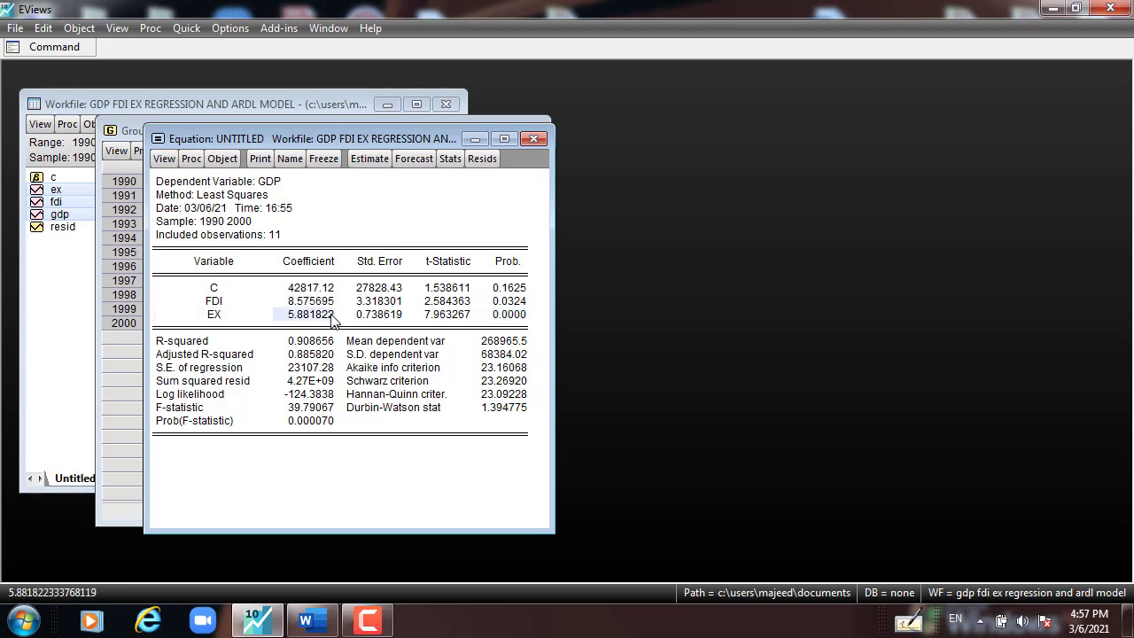
pyautogui.click(261, 185)
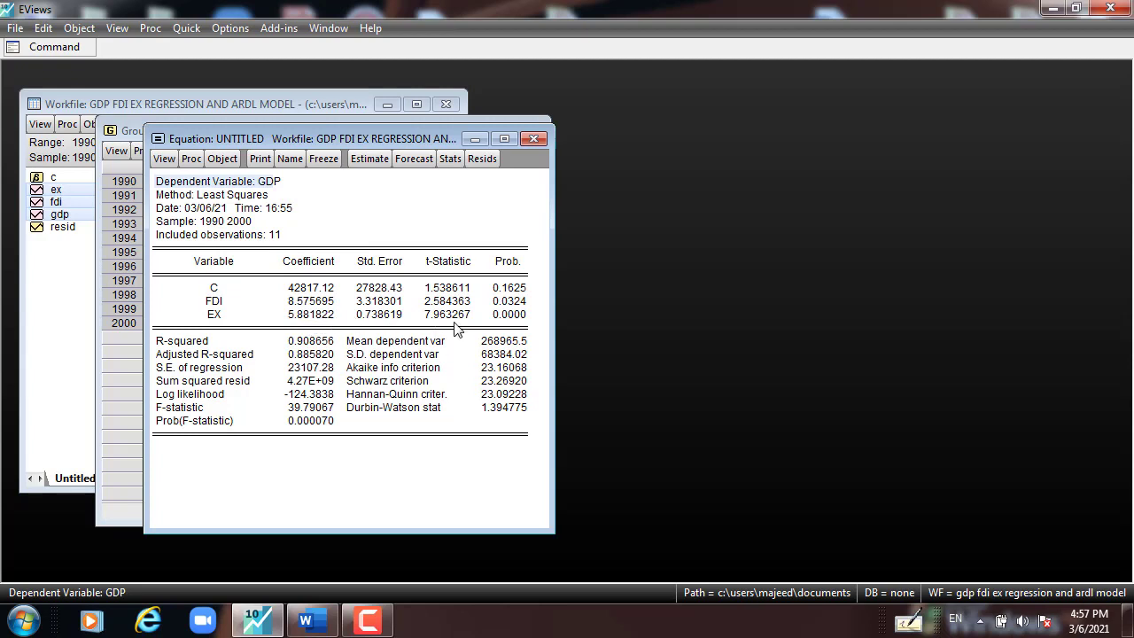
pyautogui.click(316, 322)
pyautogui.click(209, 319)
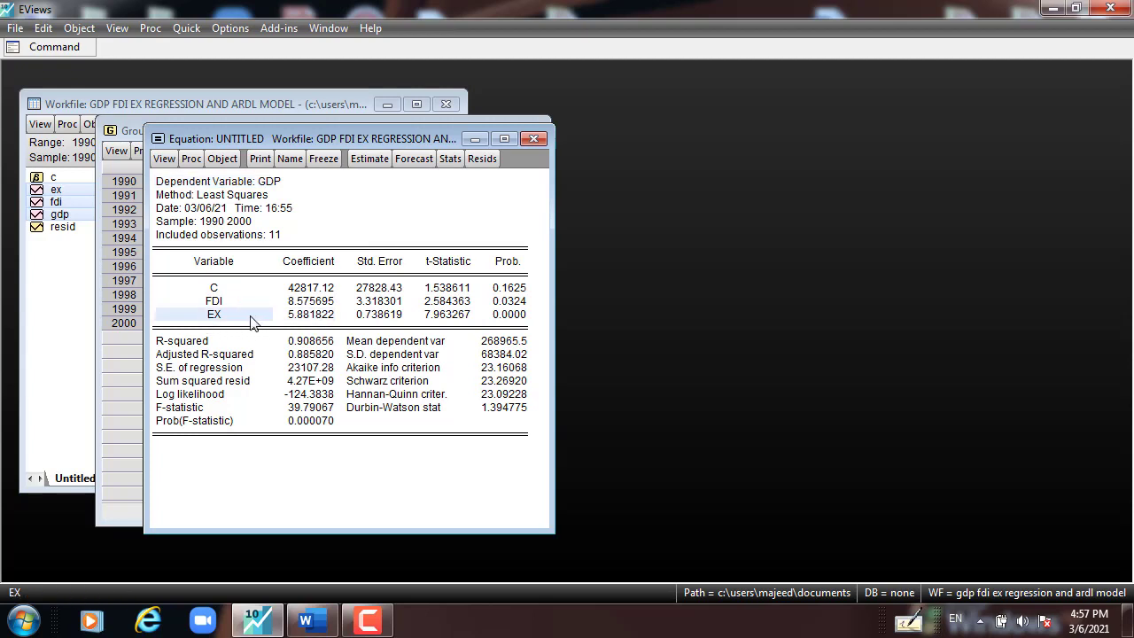
pyautogui.click(302, 323)
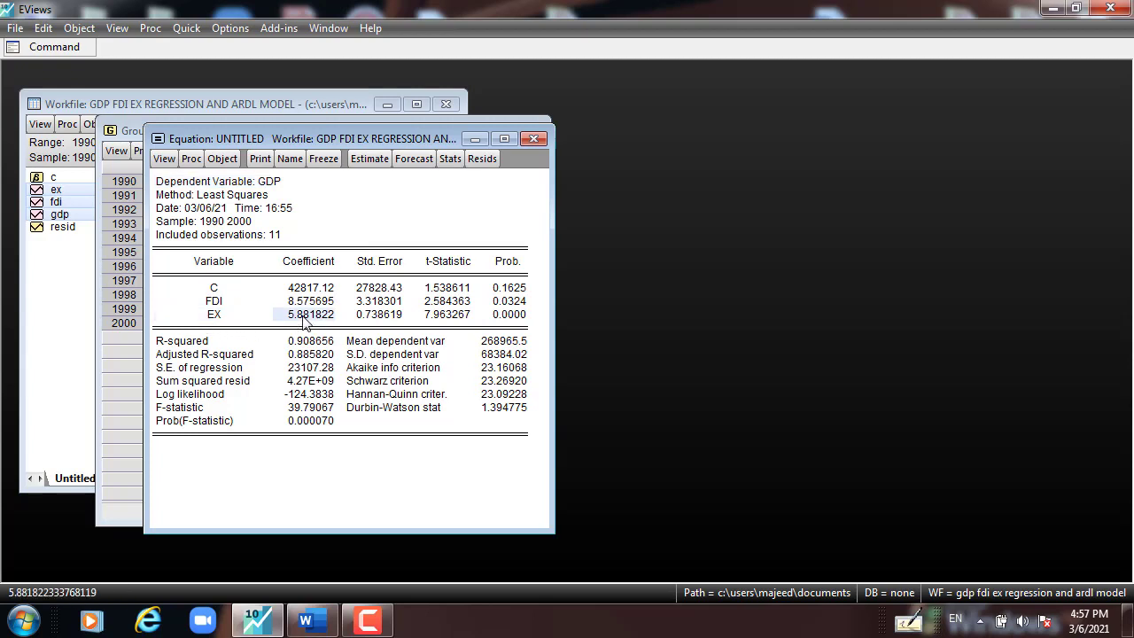
pyautogui.click(511, 319)
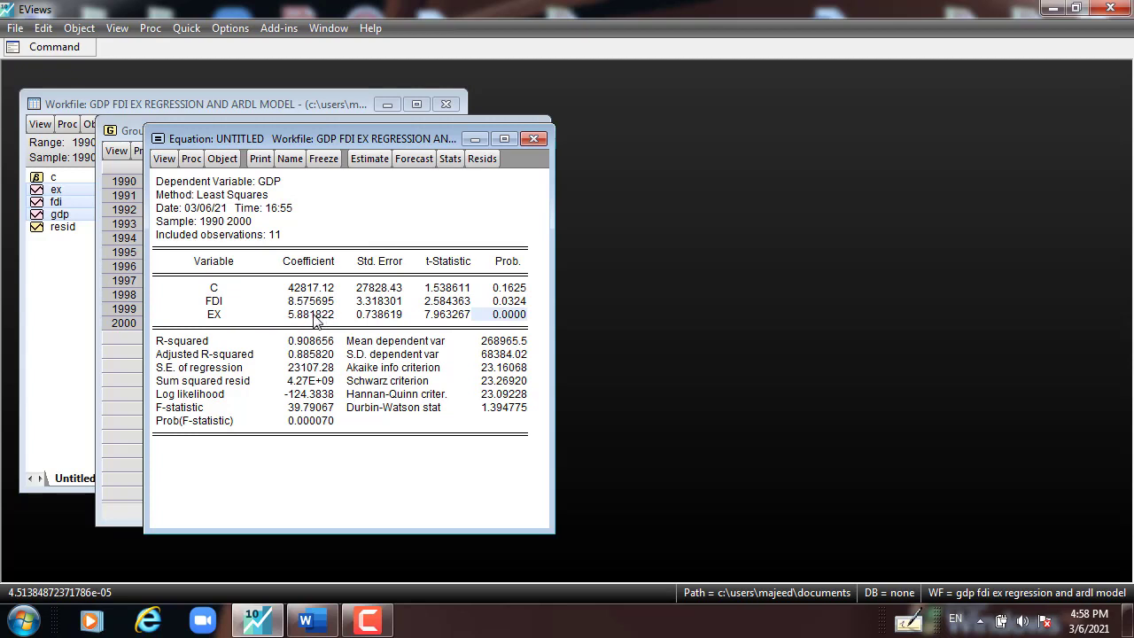
pyautogui.click(254, 184)
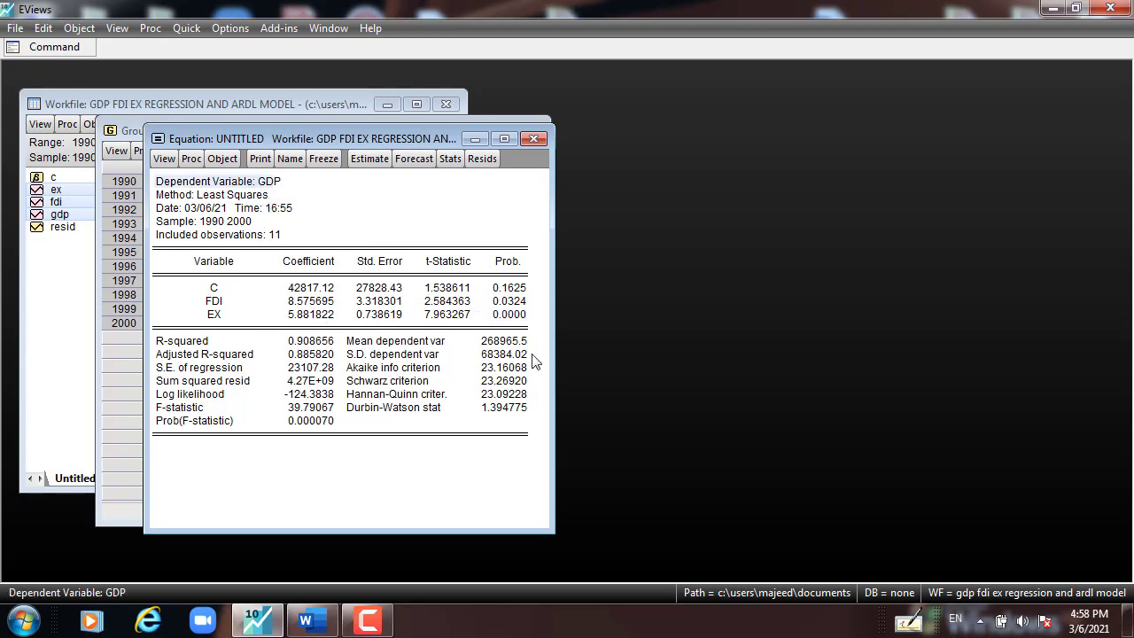
pyautogui.click(513, 314)
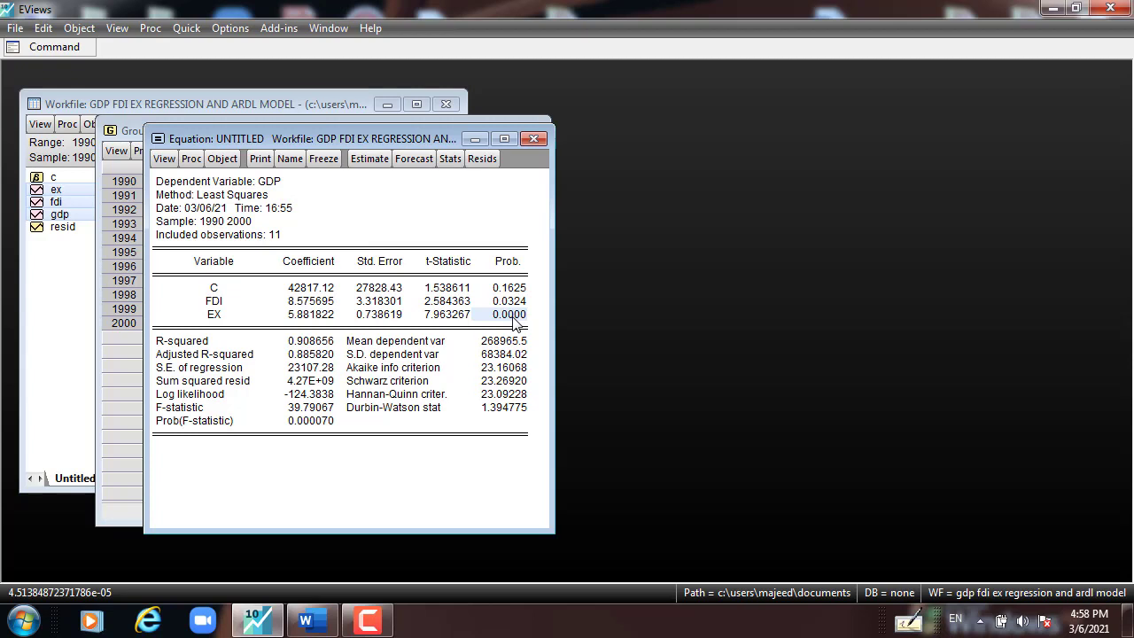
pyautogui.click(269, 183)
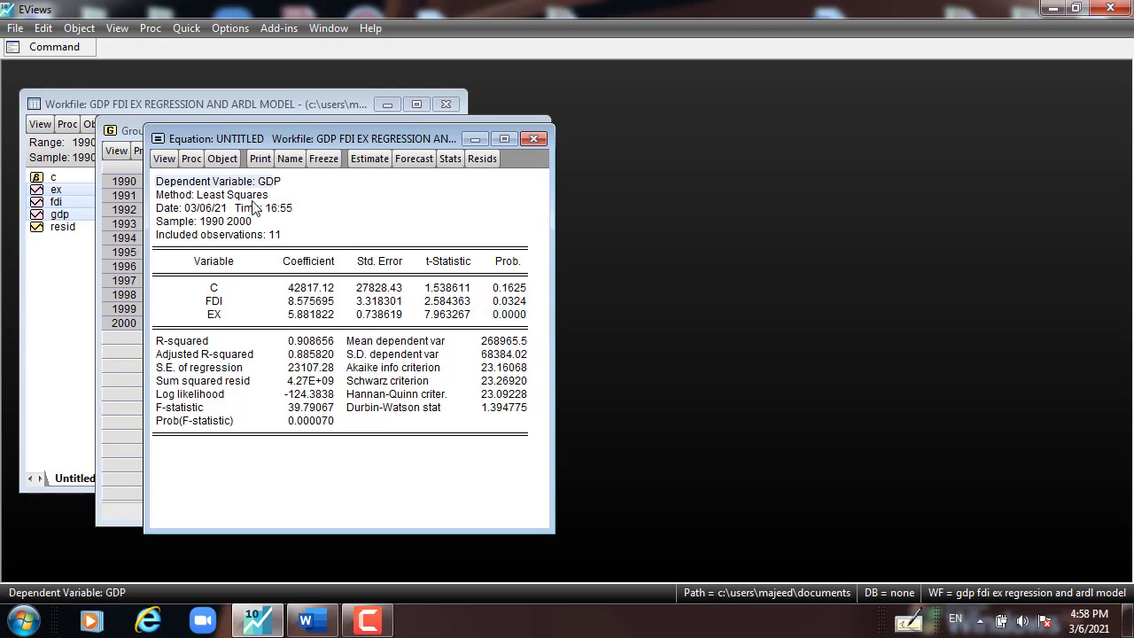
# Examine the regression's summary statistics, from R-squared and Adjusted R-squared to the F-statistic and Durbin-Watson stat.
pyautogui.click(196, 344)
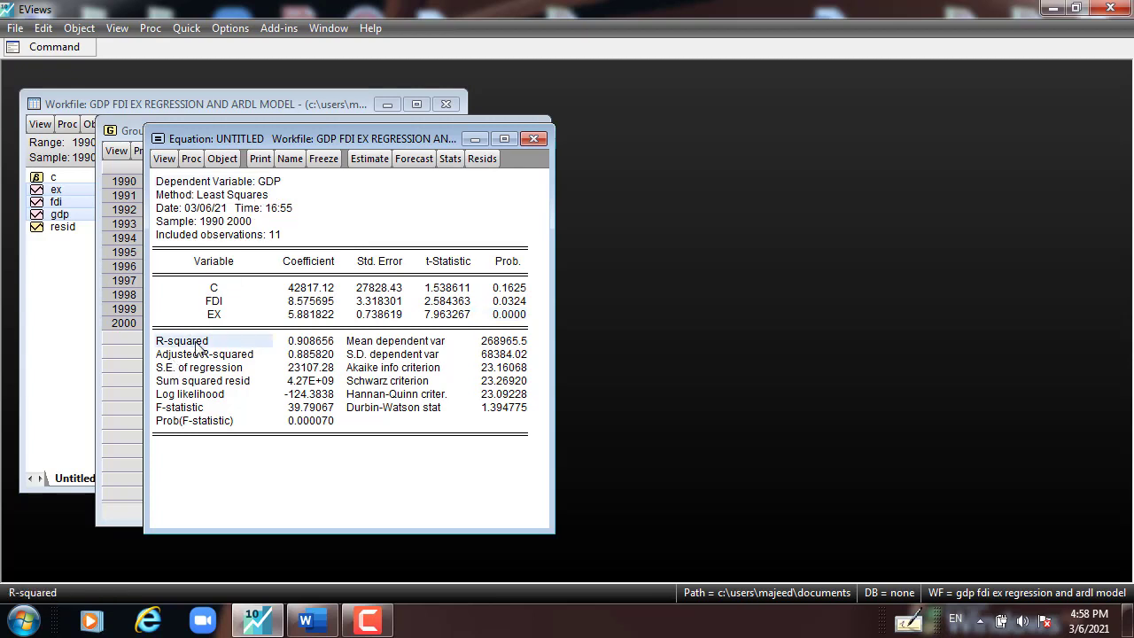
pyautogui.moveTo(197, 345); pyautogui.dragTo(532, 414)
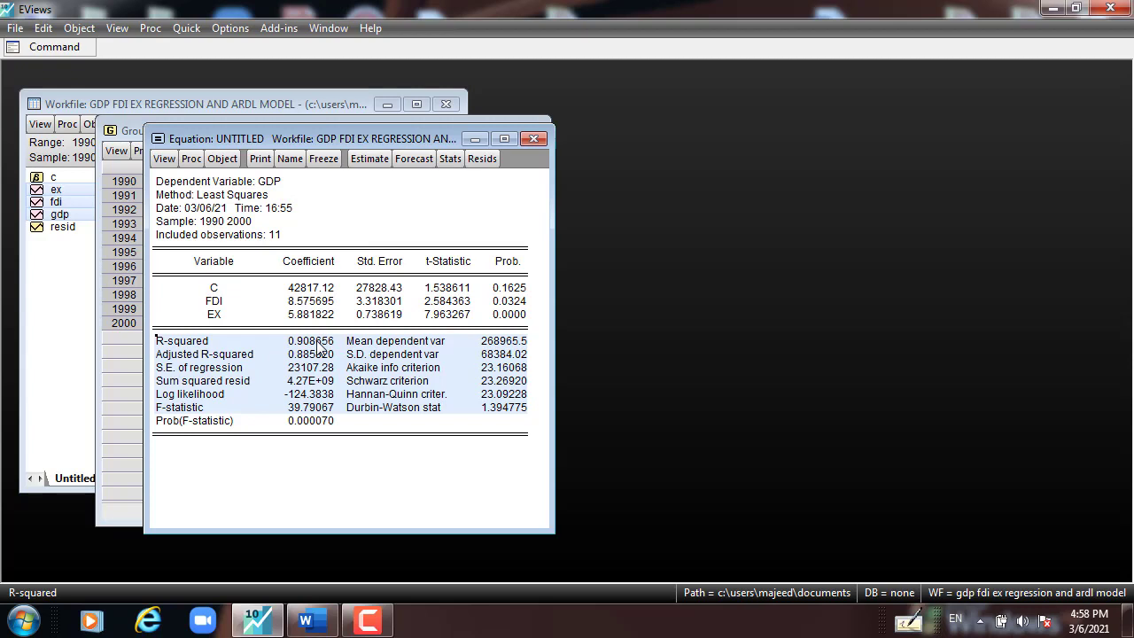
pyautogui.click(249, 358)
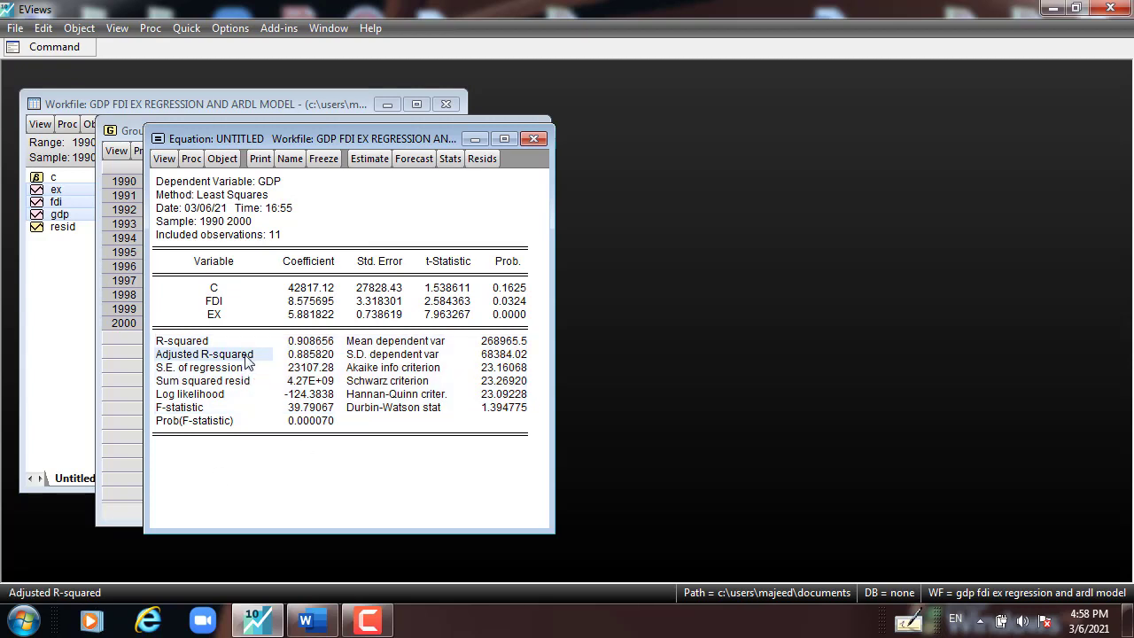
pyautogui.click(321, 357)
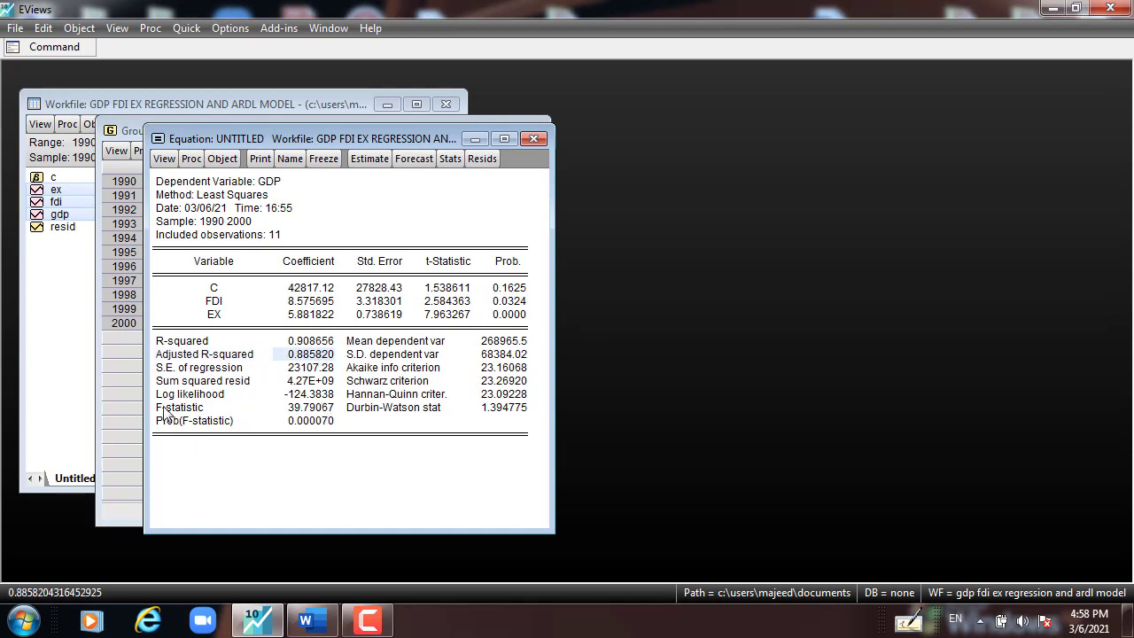
pyautogui.moveTo(164, 412); pyautogui.dragTo(521, 410)
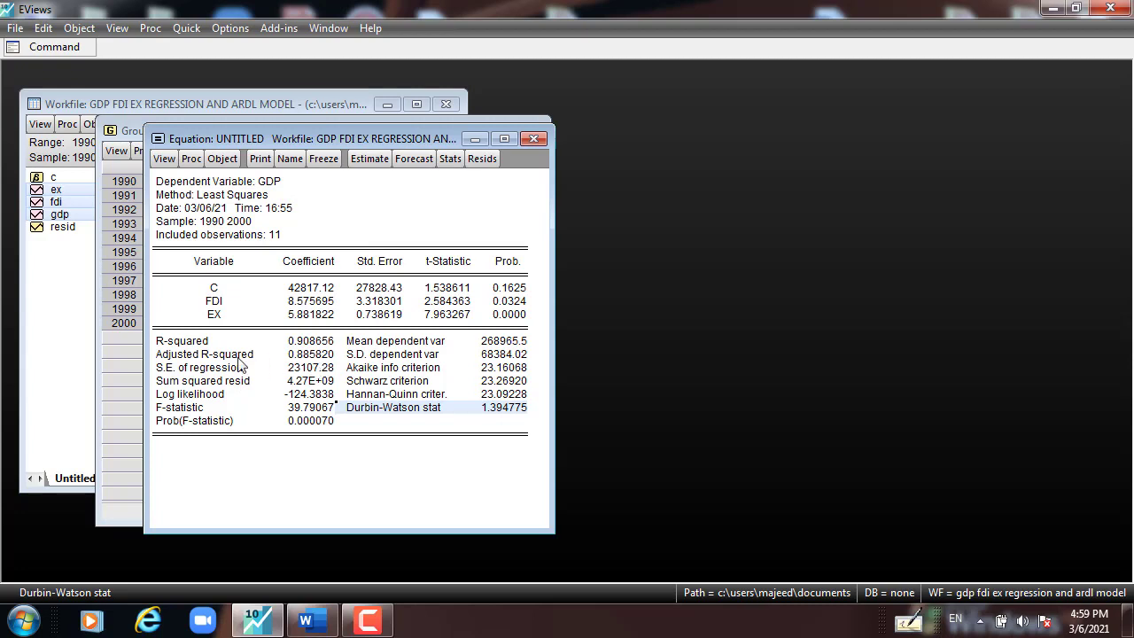
# Examine the R-squared value to interpret how much of GDP is explained by FDI and EX.
pyautogui.click(171, 345)
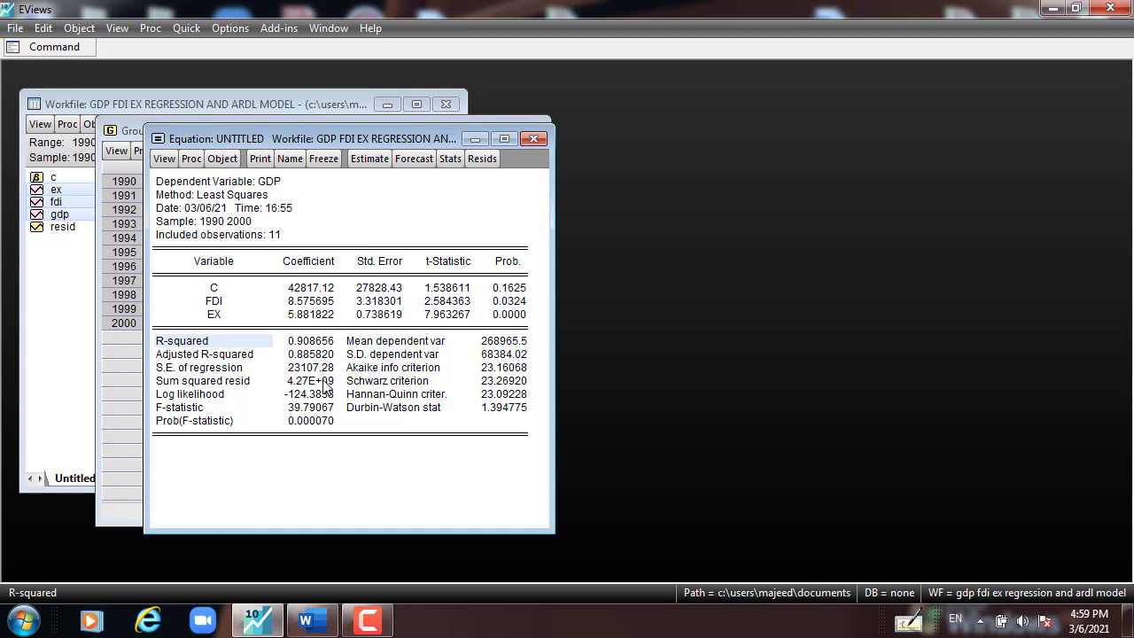
pyautogui.click(317, 344)
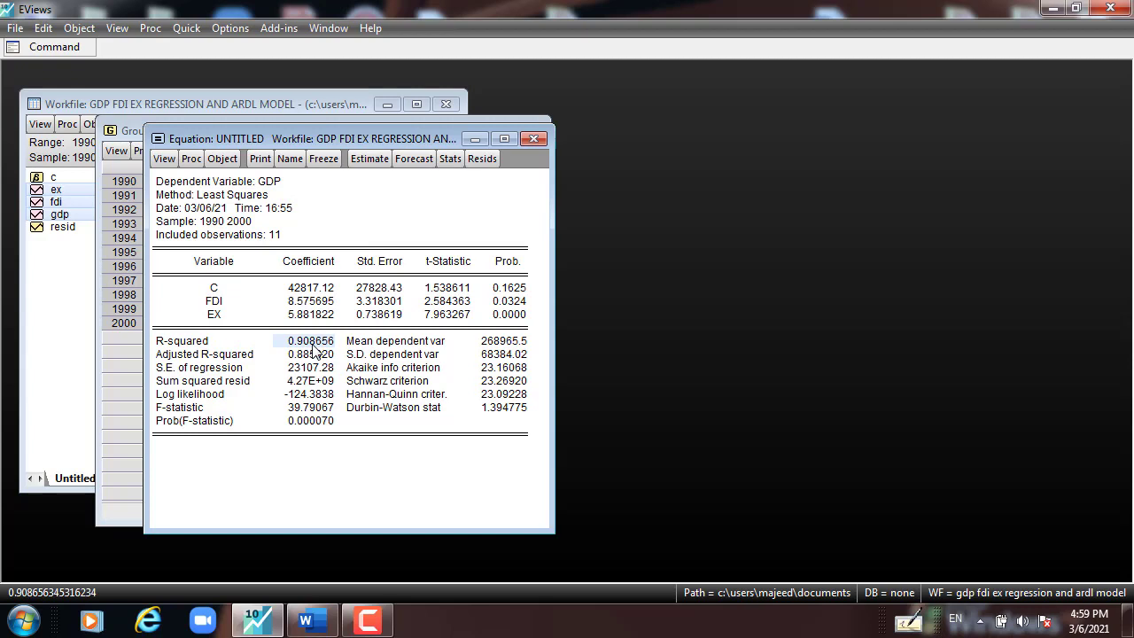
pyautogui.click(256, 183)
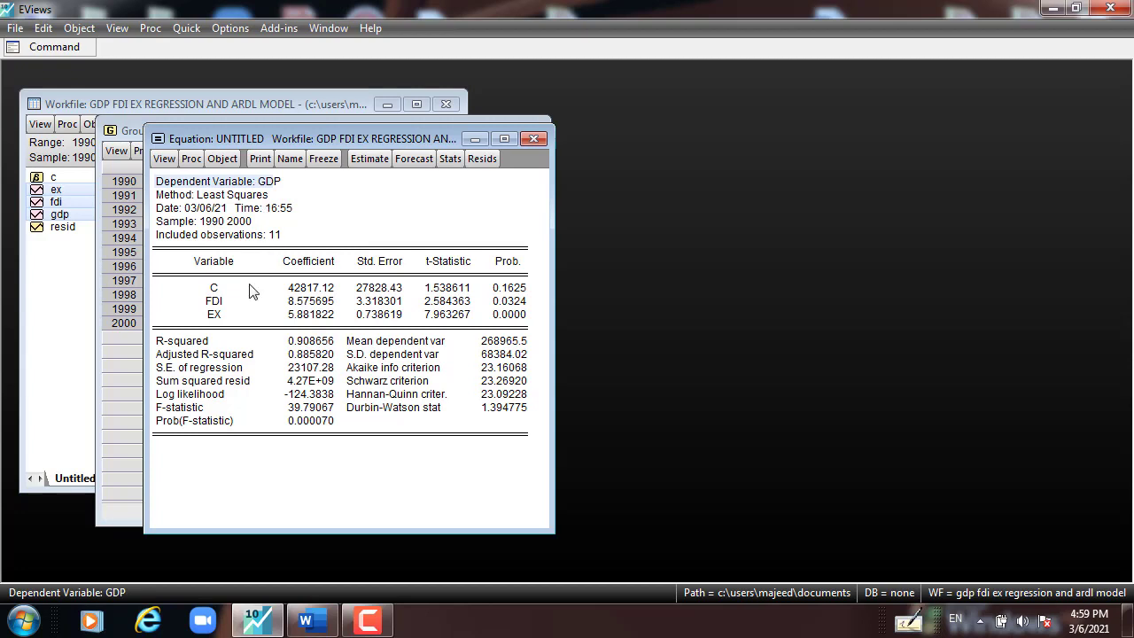
pyautogui.moveTo(216, 301); pyautogui.dragTo(221, 317)
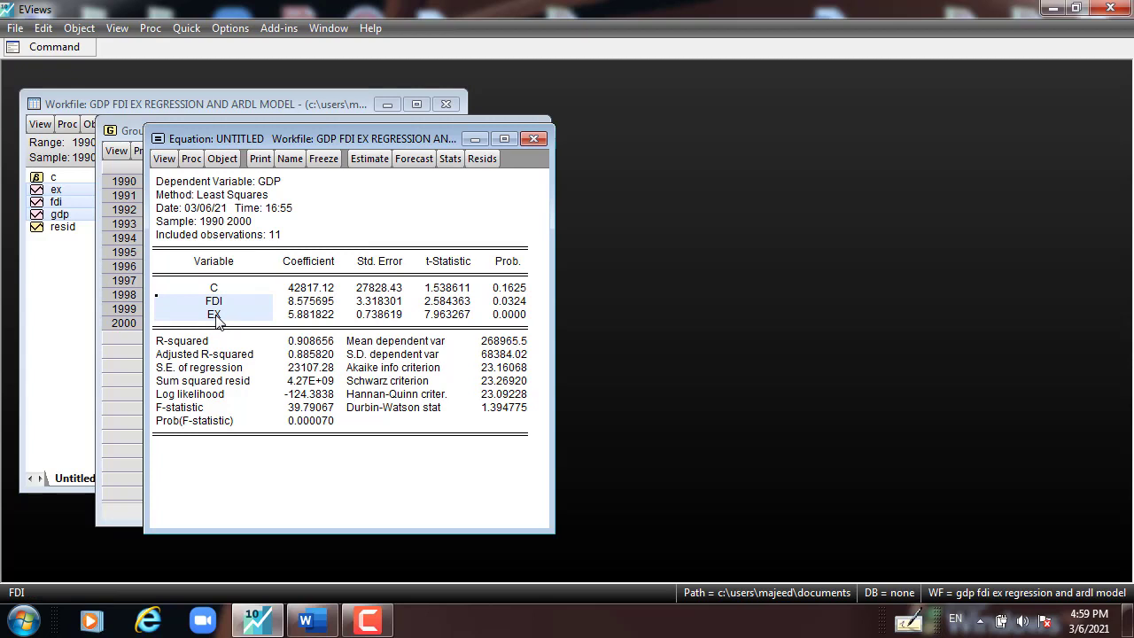
pyautogui.click(307, 345)
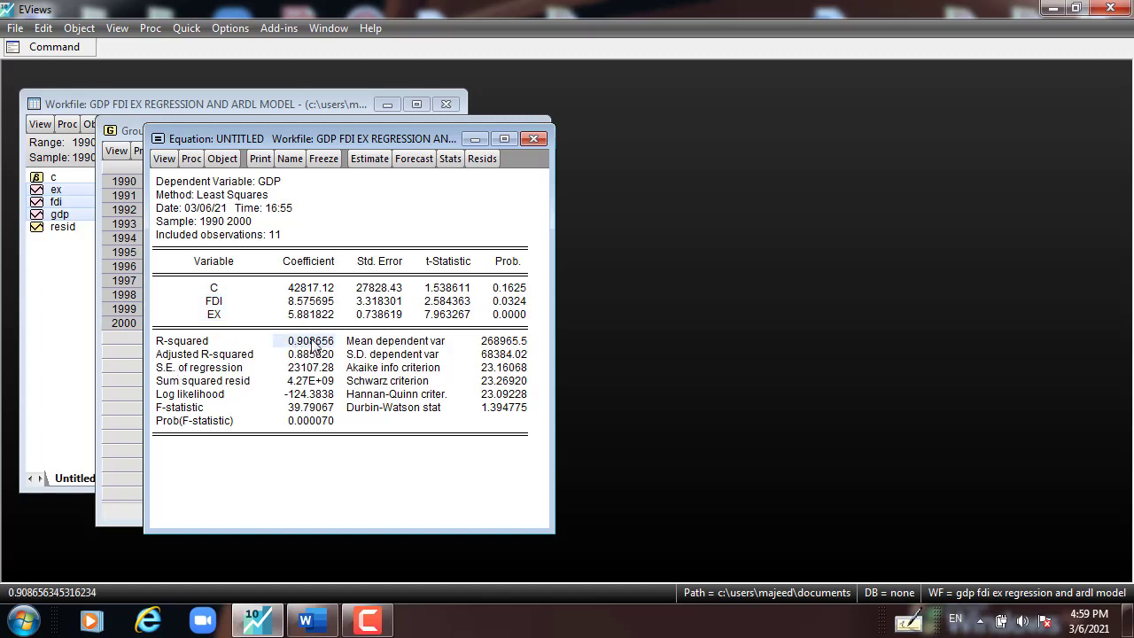
# Below the Diagnostic Test note, write "R-Square = 90.86% the flectuation in the depenednt variable explained by the independent variable which is FDI and Ex.".
pyautogui.click(55, 47)
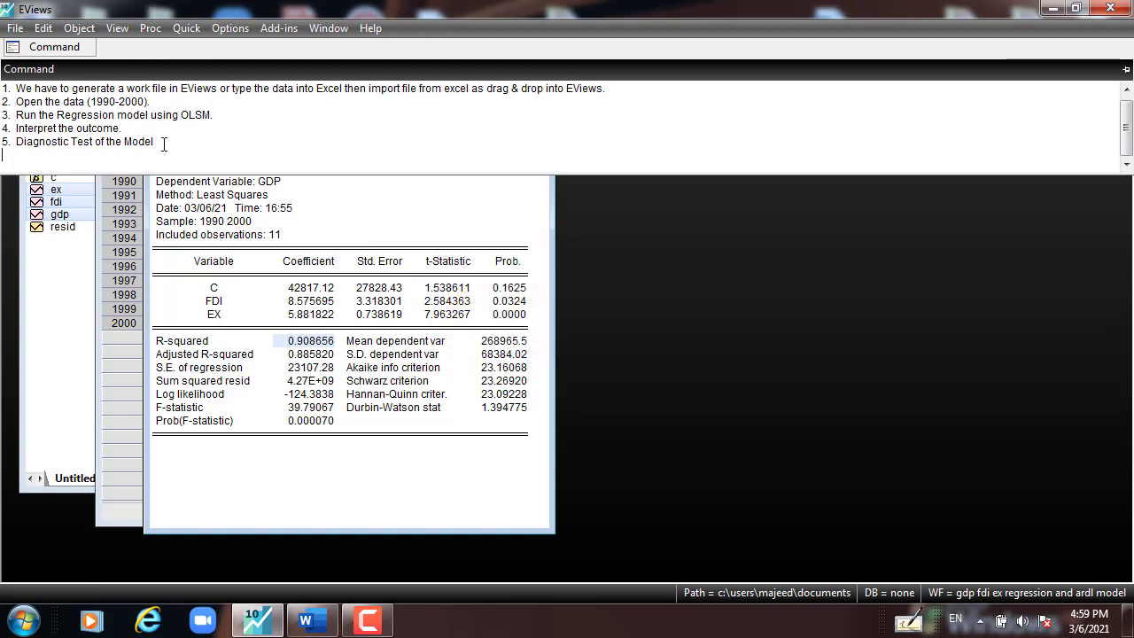
pyautogui.write('R')
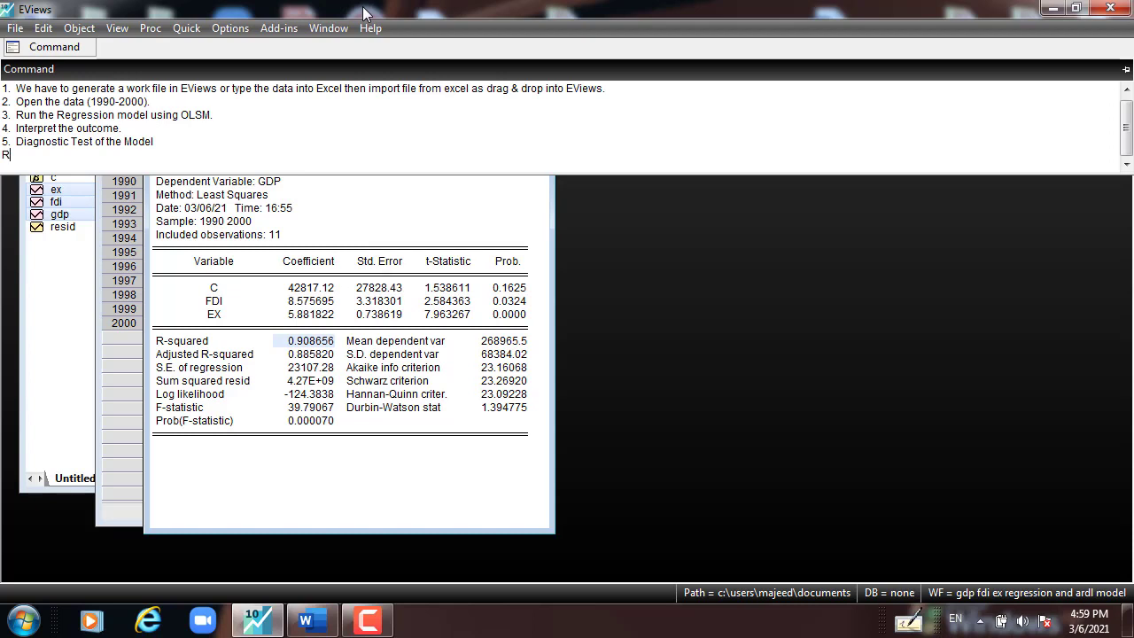
pyautogui.write('-Squar')
pyautogui.write('e ')
pyautogui.write('can')
pyautogui.press('BackSpace')
pyautogui.press('BackSpace')
pyautogui.press('BackSpace')
pyautogui.press('BackSpace')
pyautogui.write('= 90.')
pyautogui.write('86% the f')
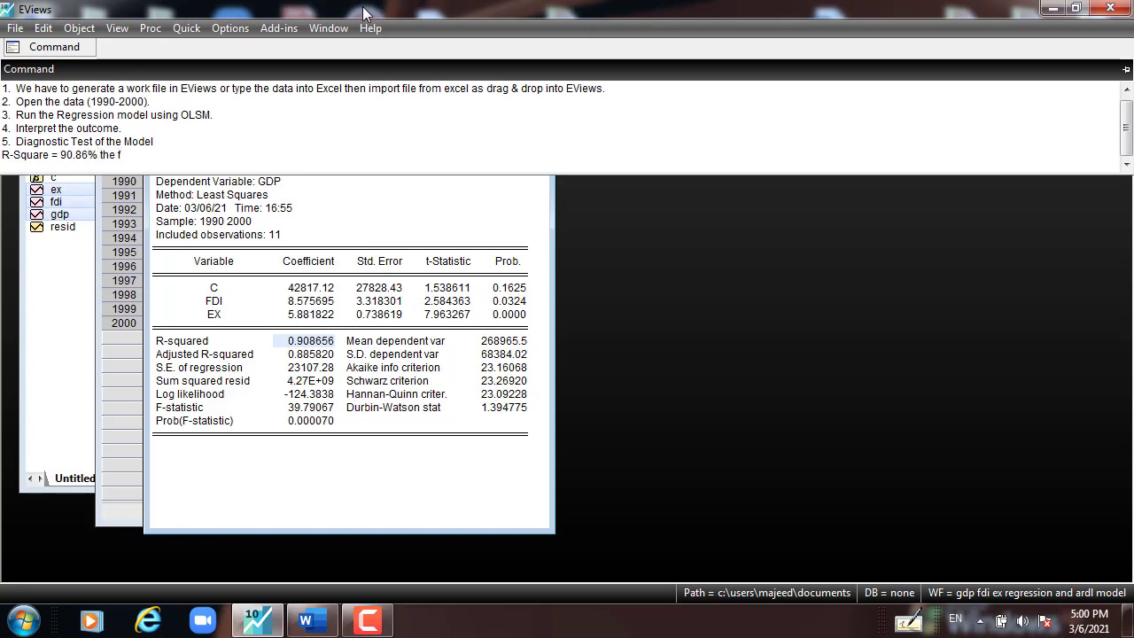
pyautogui.write('lectuation in the depene')
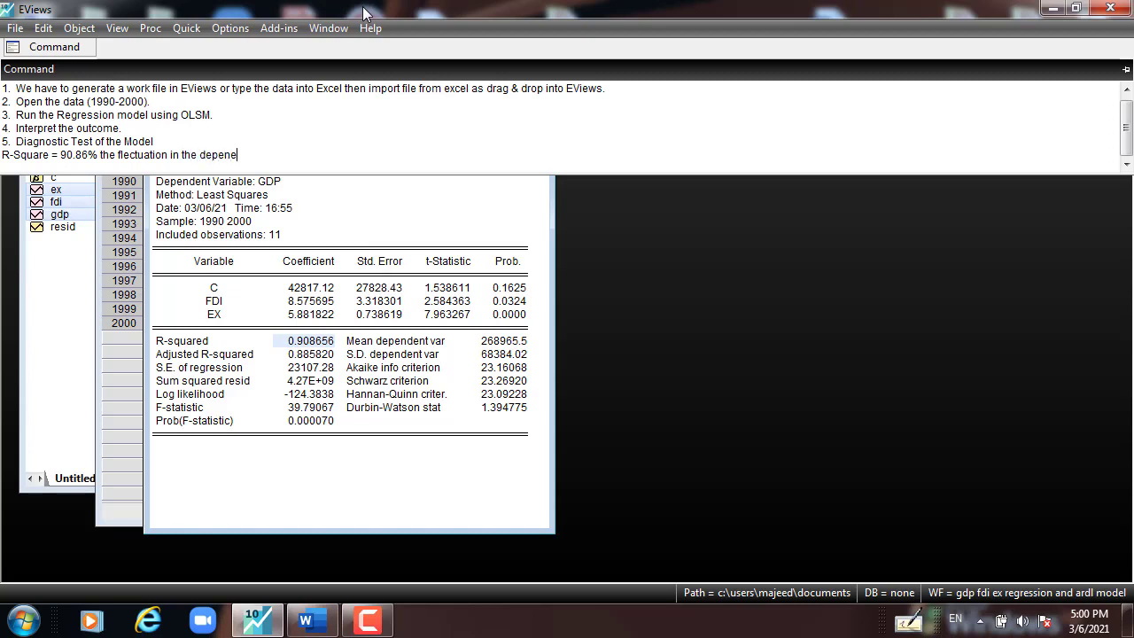
pyautogui.write('dnt variable explained by ')
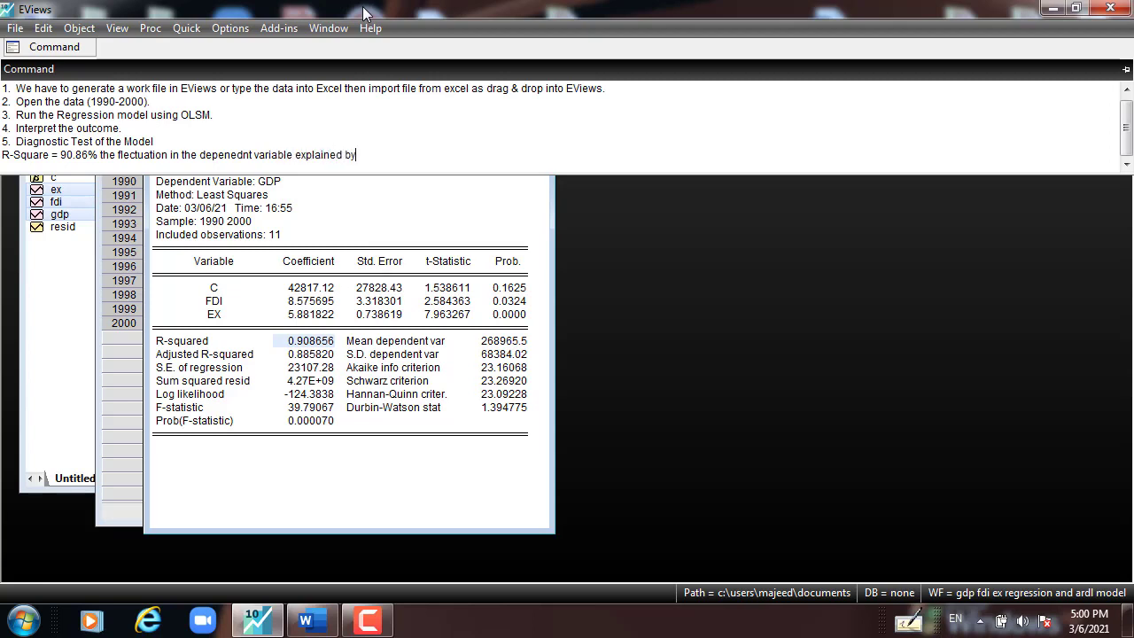
pyautogui.write('the independent variable')
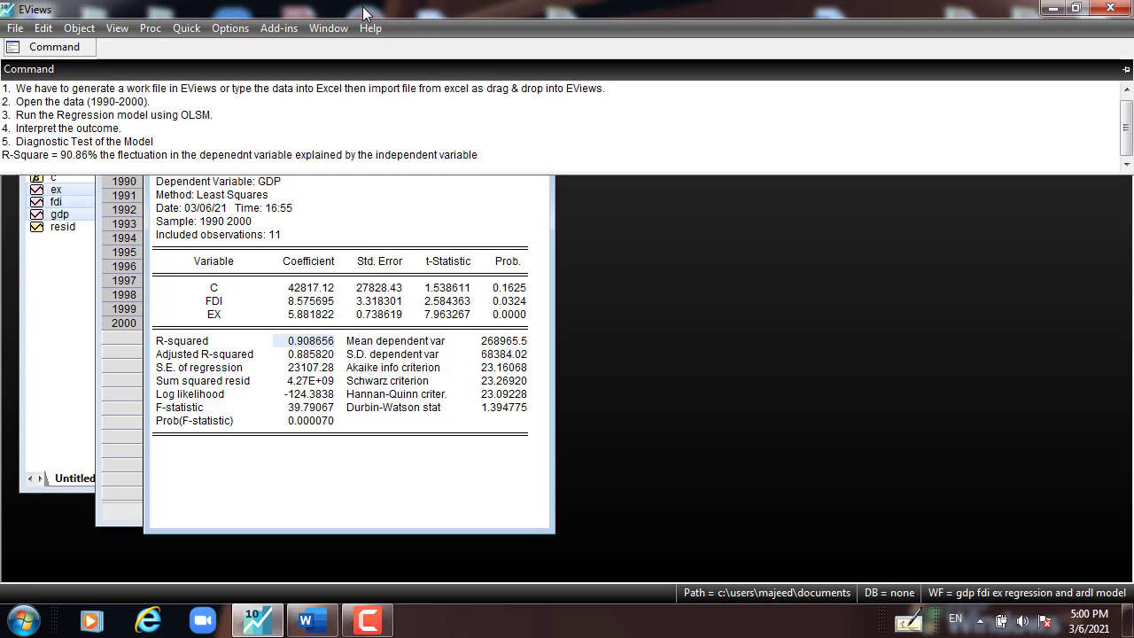
pyautogui.write(' which is FDI and Ex.')
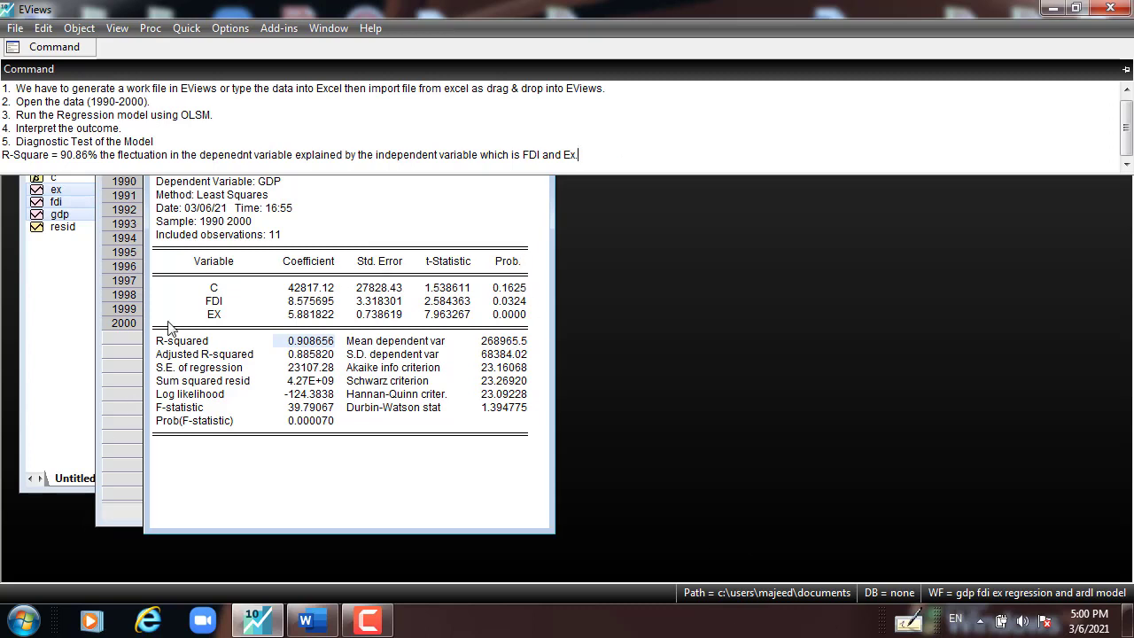
# Examine the Adjusted R-squared, S.E. of regression and F-statistic with its probability to judge the joint effect of FDI and EX on GDP.
pyautogui.click(204, 355)
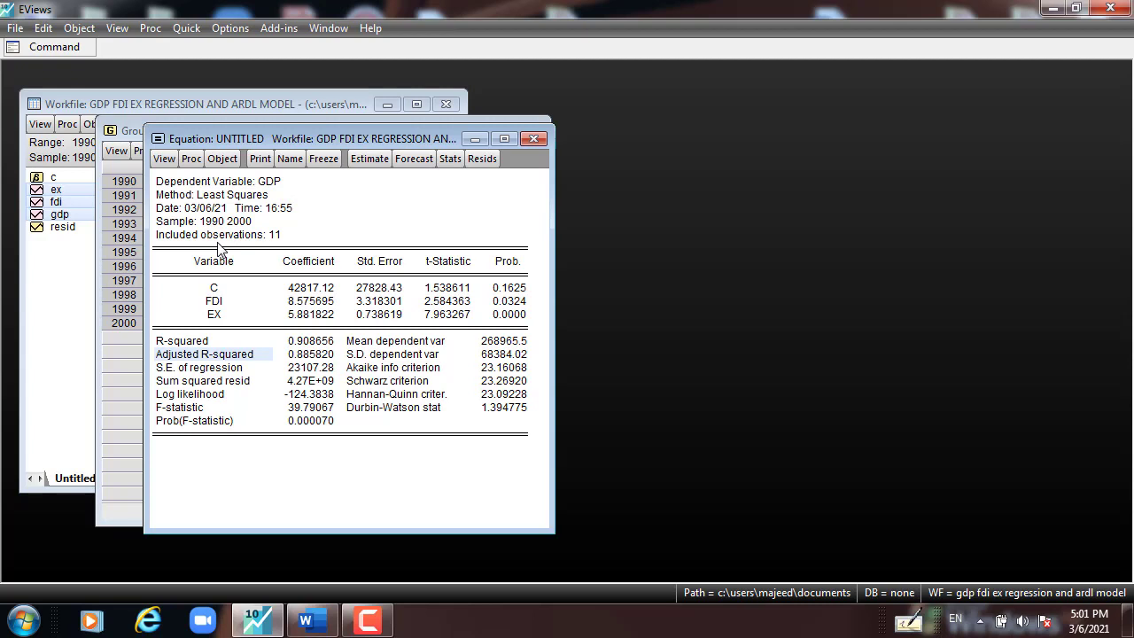
pyautogui.click(200, 370)
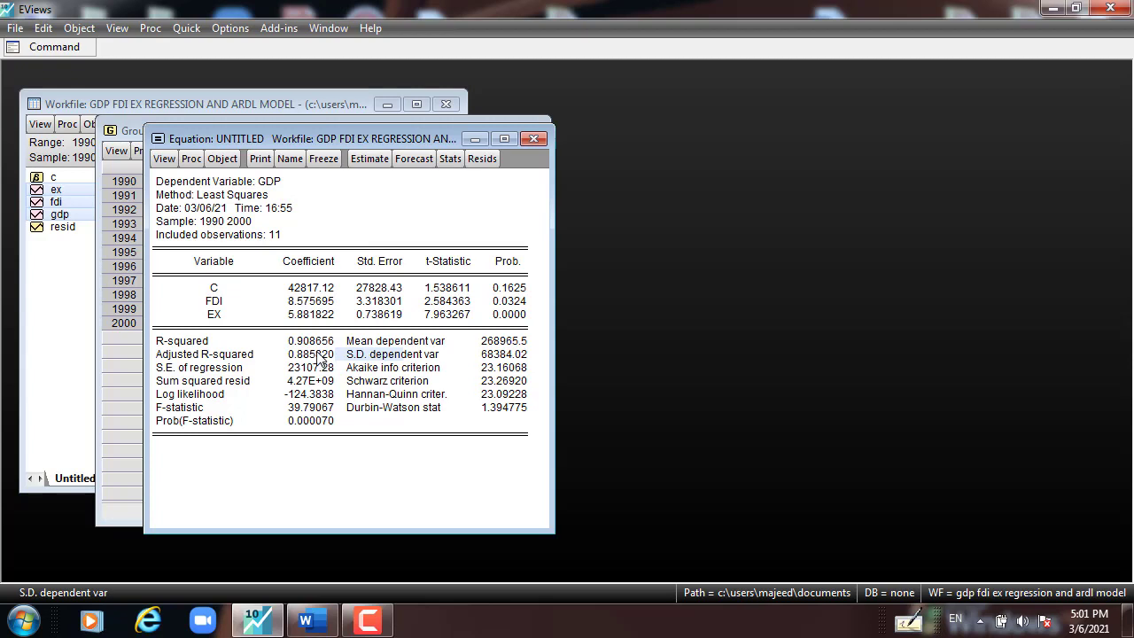
pyautogui.click(179, 409)
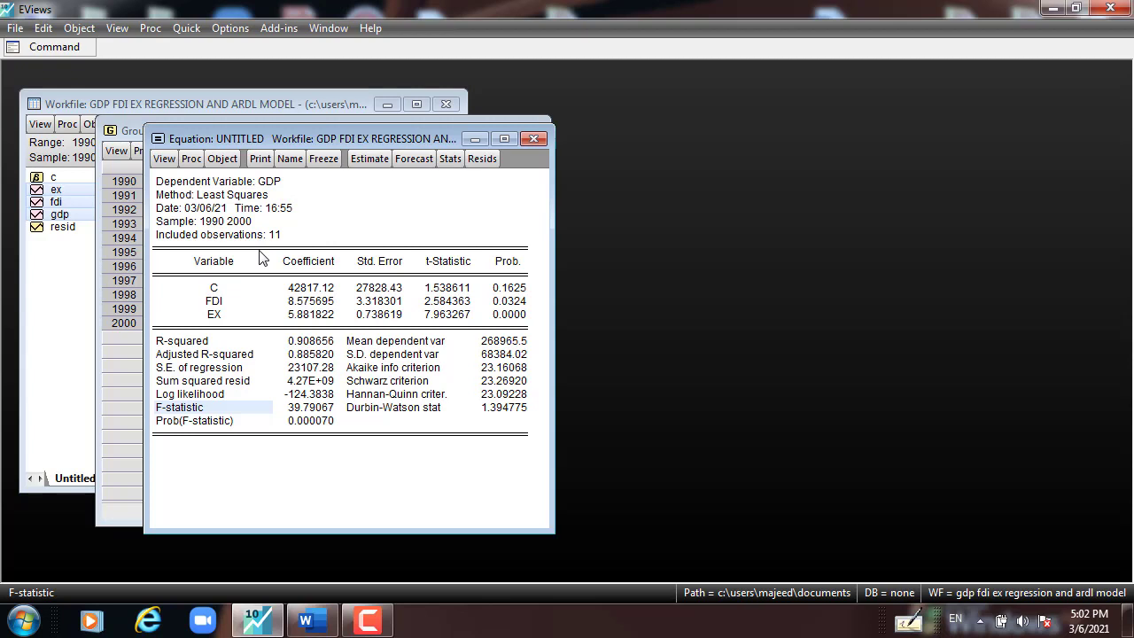
pyautogui.click(310, 409)
pyautogui.moveTo(201, 409); pyautogui.dragTo(309, 425)
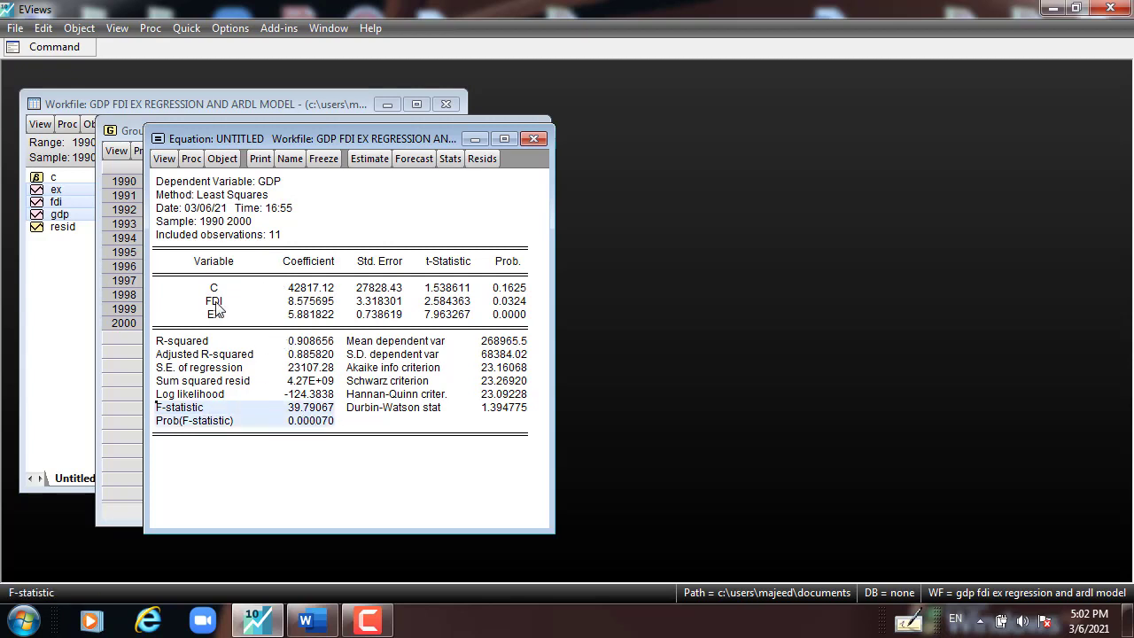
pyautogui.moveTo(215, 303); pyautogui.dragTo(219, 319)
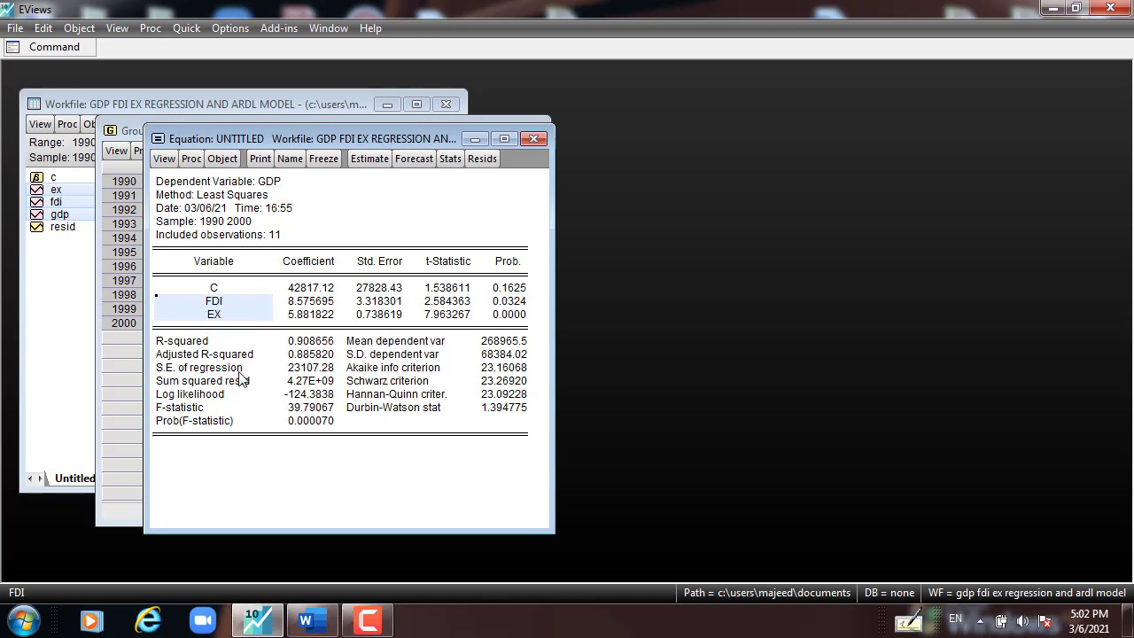
pyautogui.click(272, 189)
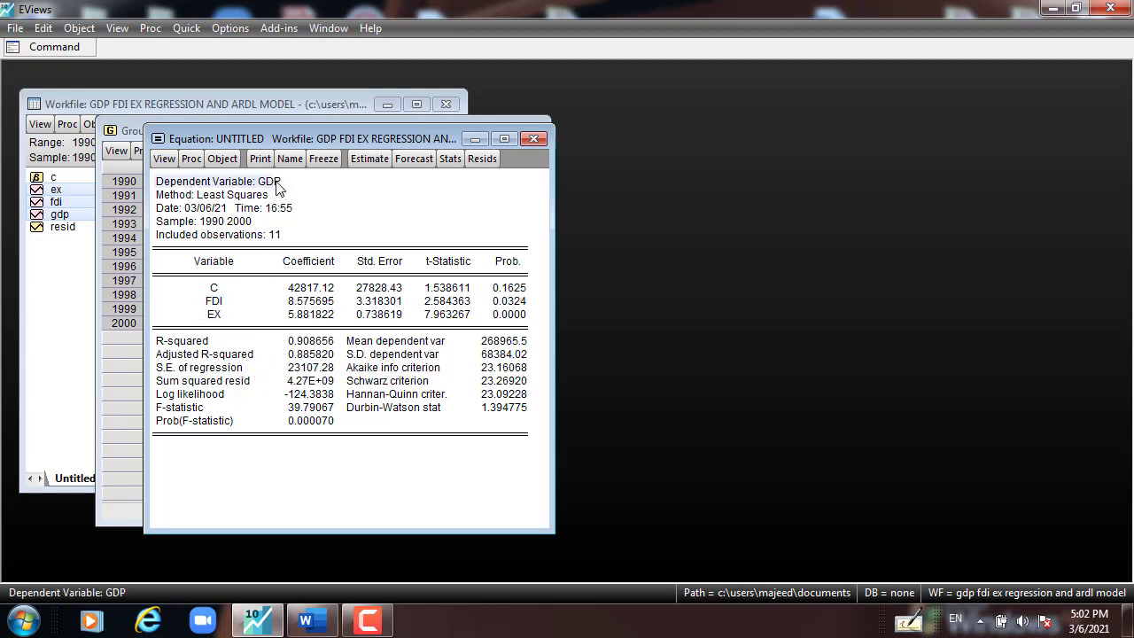
pyautogui.click(249, 411)
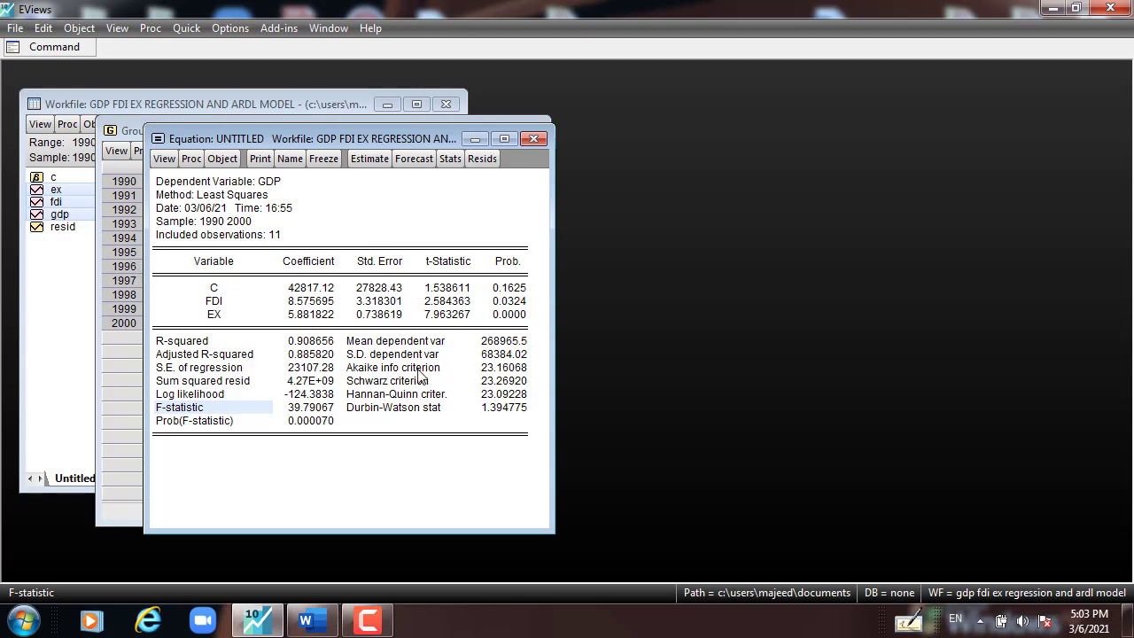
# Examine the Akaike, Schwarz and Hannan-Quinn information criteria of the regression for model comparison.
pyautogui.click(377, 366)
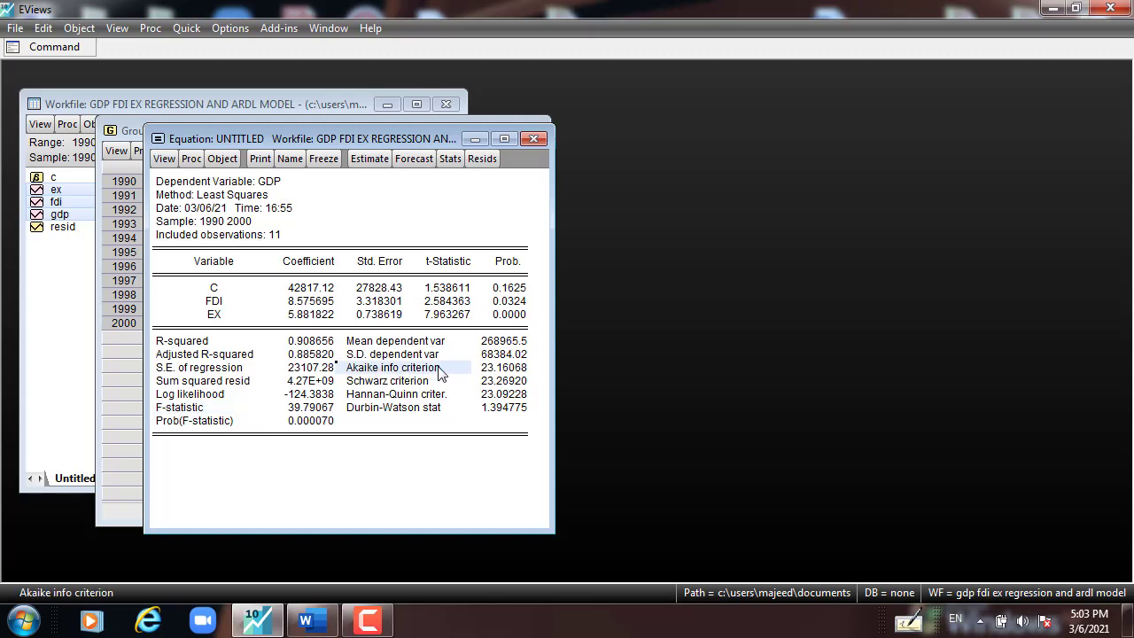
pyautogui.moveTo(434, 372); pyautogui.dragTo(444, 395)
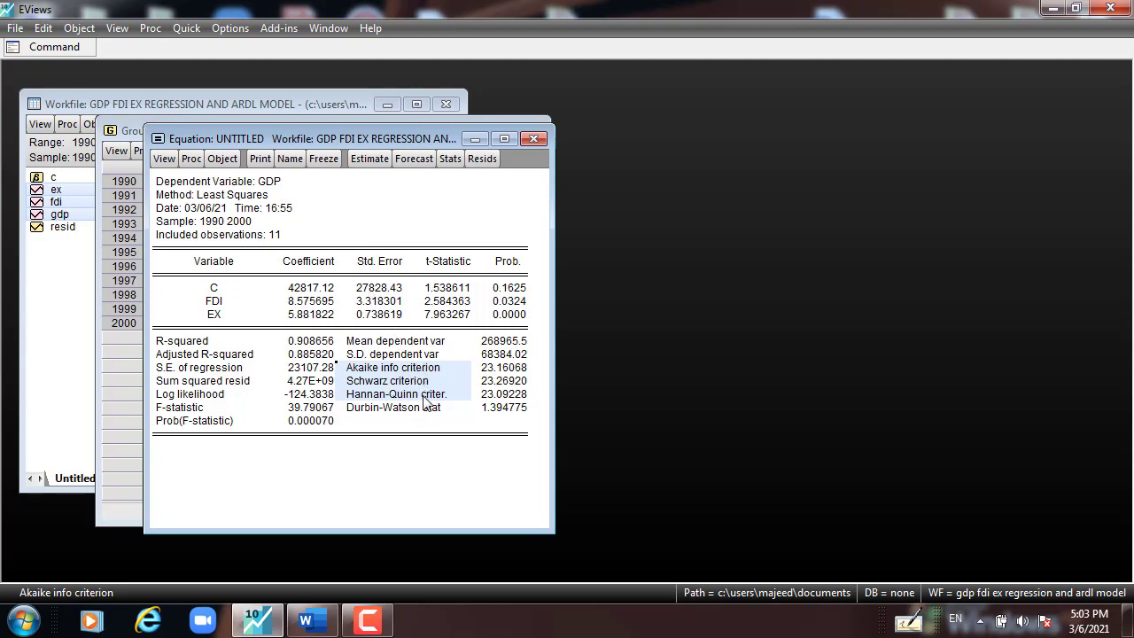
pyautogui.click(503, 368)
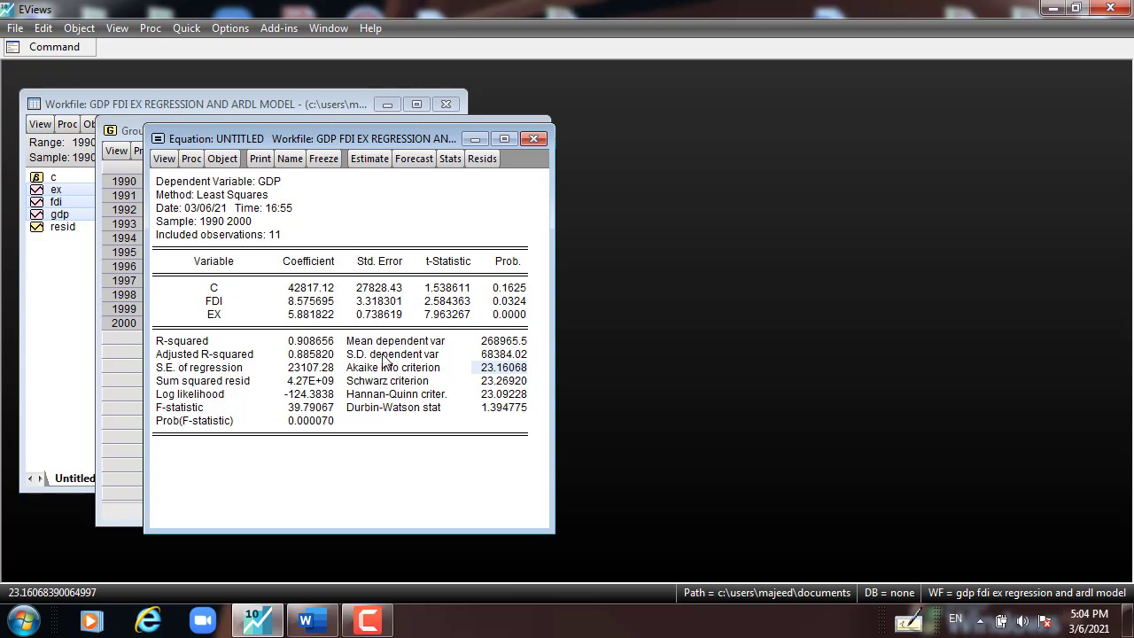
# Examine the Durbin-Watson statistic and its value to check the regression for autocorrelation.
pyautogui.click(381, 409)
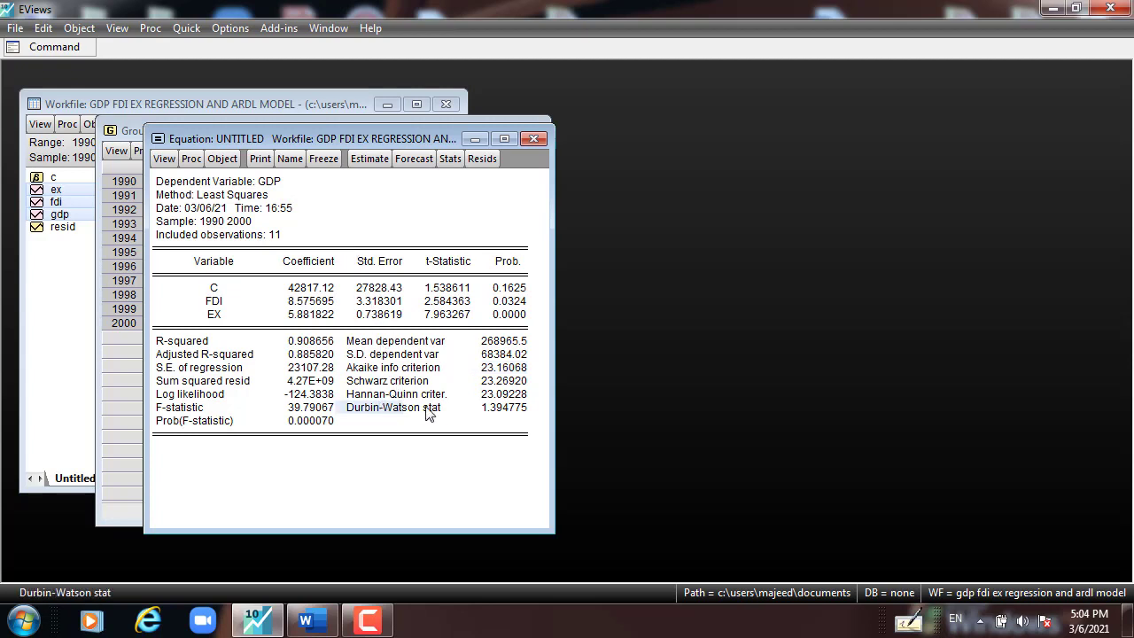
pyautogui.click(501, 409)
pyautogui.click(359, 409)
pyautogui.click(510, 410)
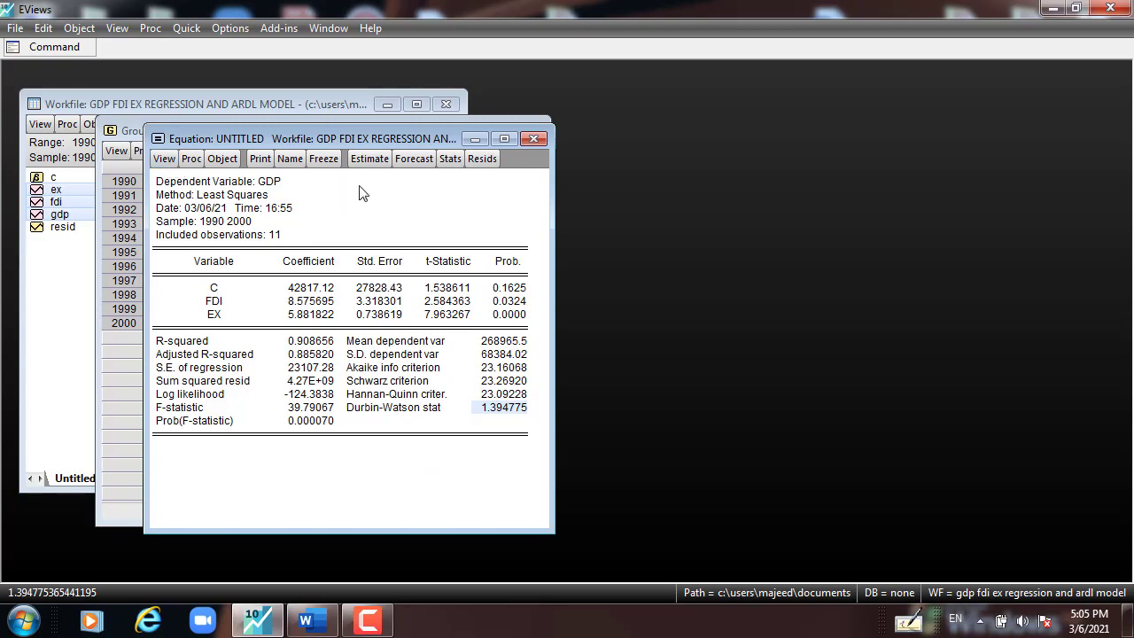
# Run the Breusch-Godfrey Serial Correlation LM Test on the equation's residuals with 2 lags.
pyautogui.click(165, 165)
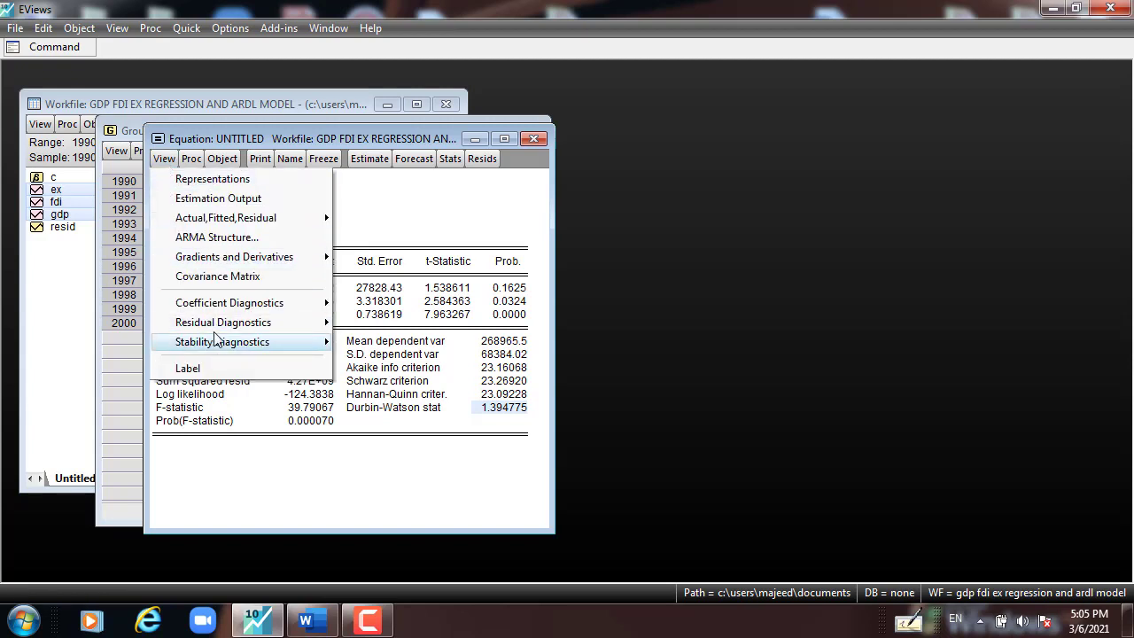
pyautogui.moveTo(225, 325)
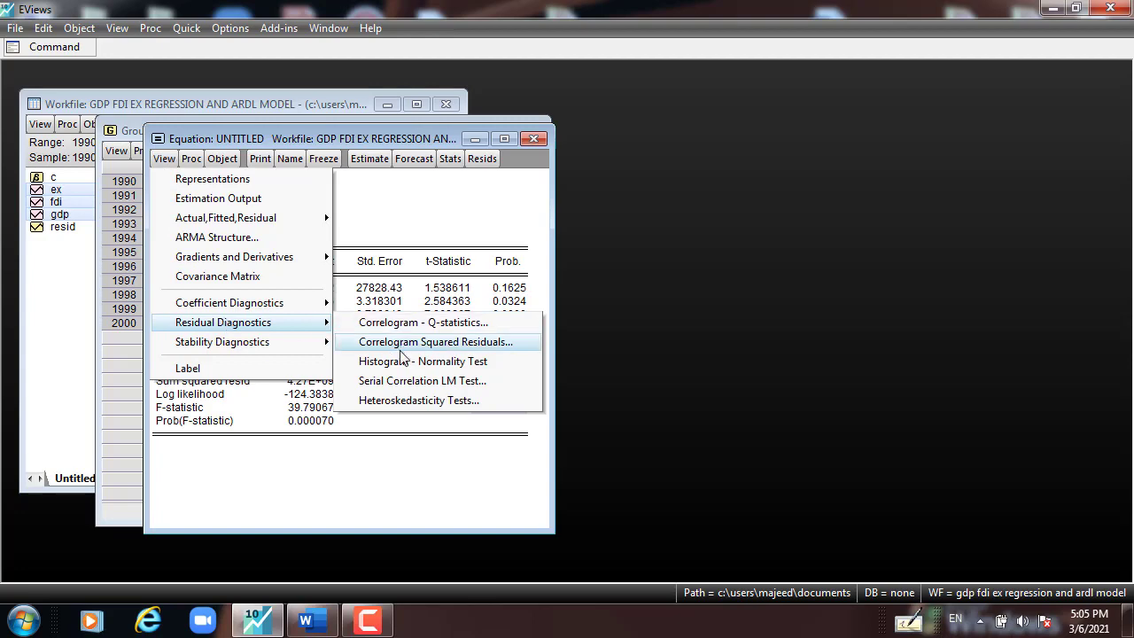
pyautogui.click(406, 381)
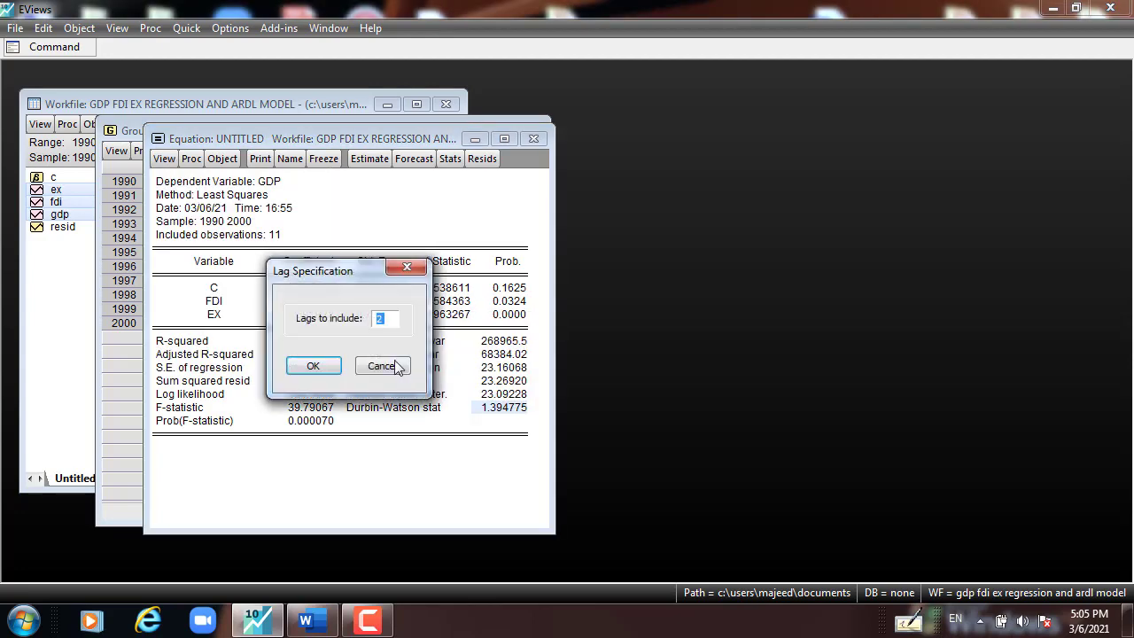
pyautogui.click(390, 321)
pyautogui.click(311, 367)
# Examine the Obs*R-squared row and its Chi-Square probability in the Breusch-Godfrey serial correlation output.
pyautogui.moveTo(511, 219); pyautogui.dragTo(194, 226)
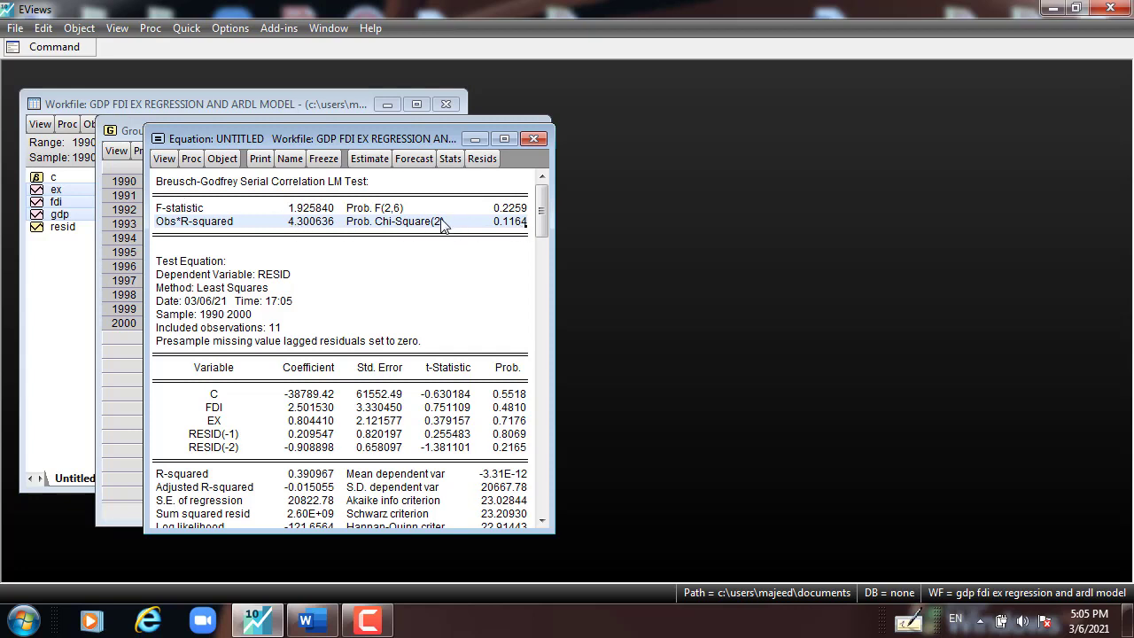
pyautogui.click(177, 186)
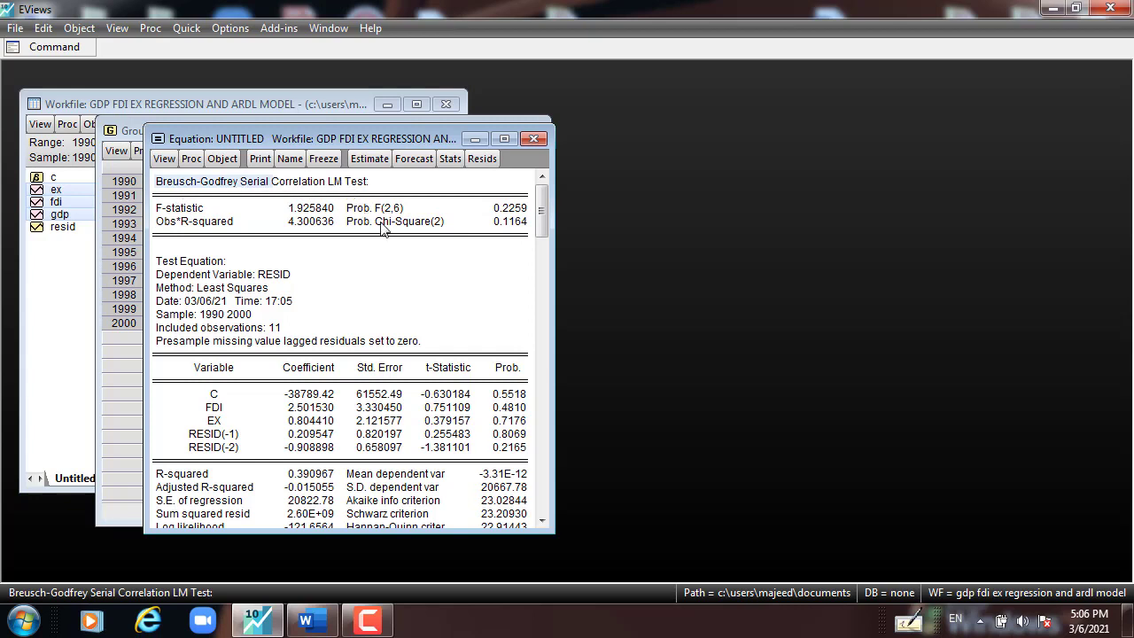
pyautogui.click(510, 222)
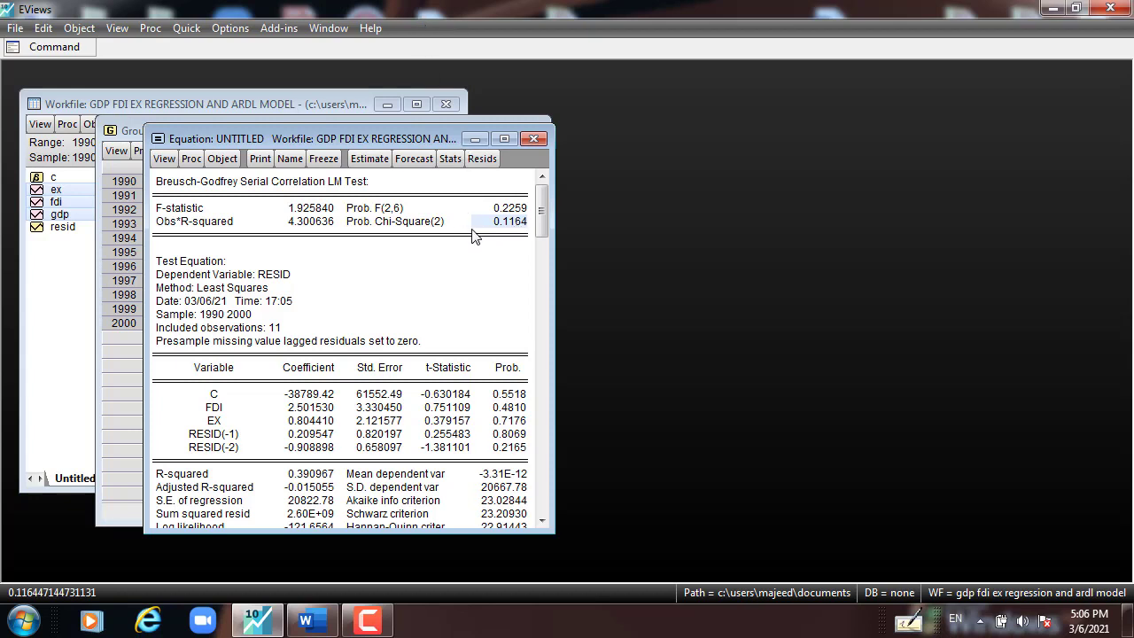
# Run the Breusch-Pagan-Godfrey heteroskedasticity test on the equation with the regressors c fdi ex.
pyautogui.click(163, 158)
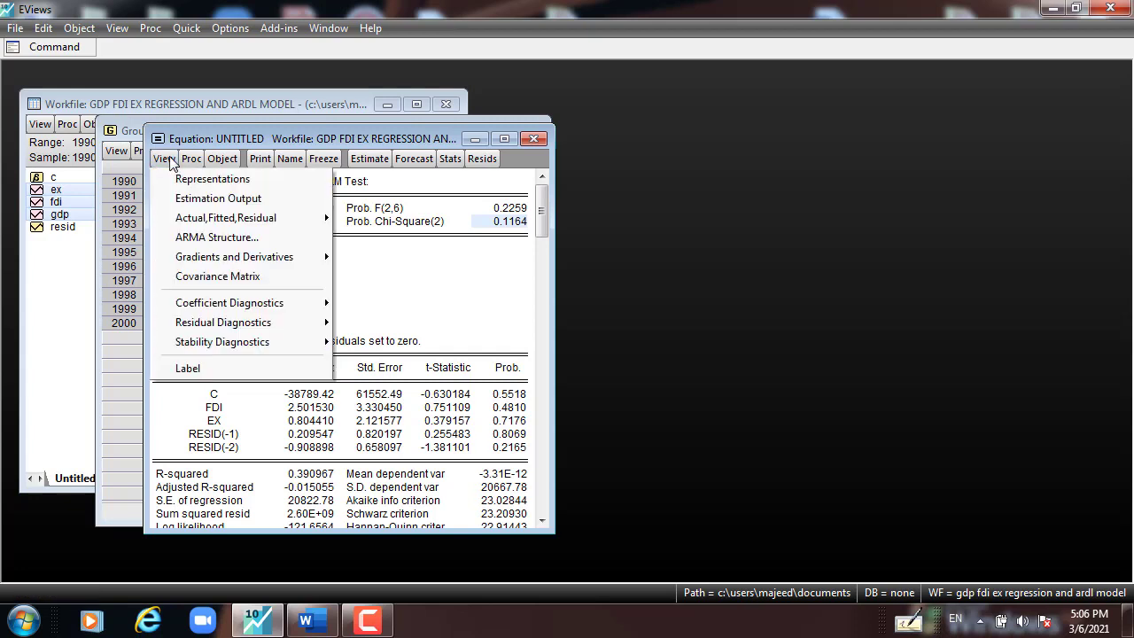
pyautogui.moveTo(237, 322)
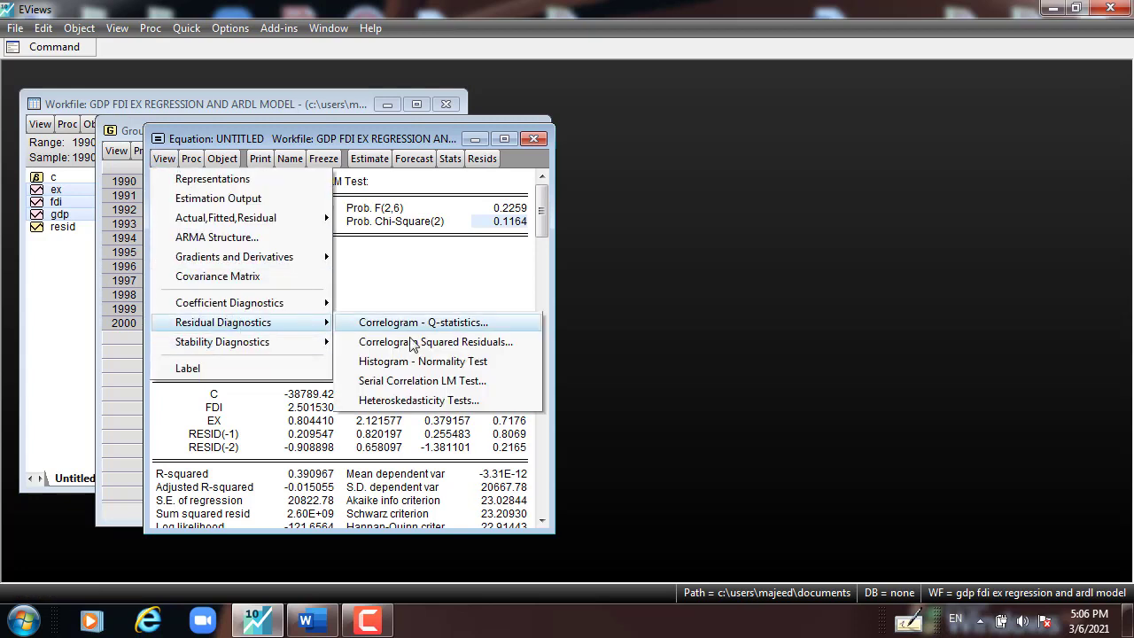
pyautogui.click(397, 400)
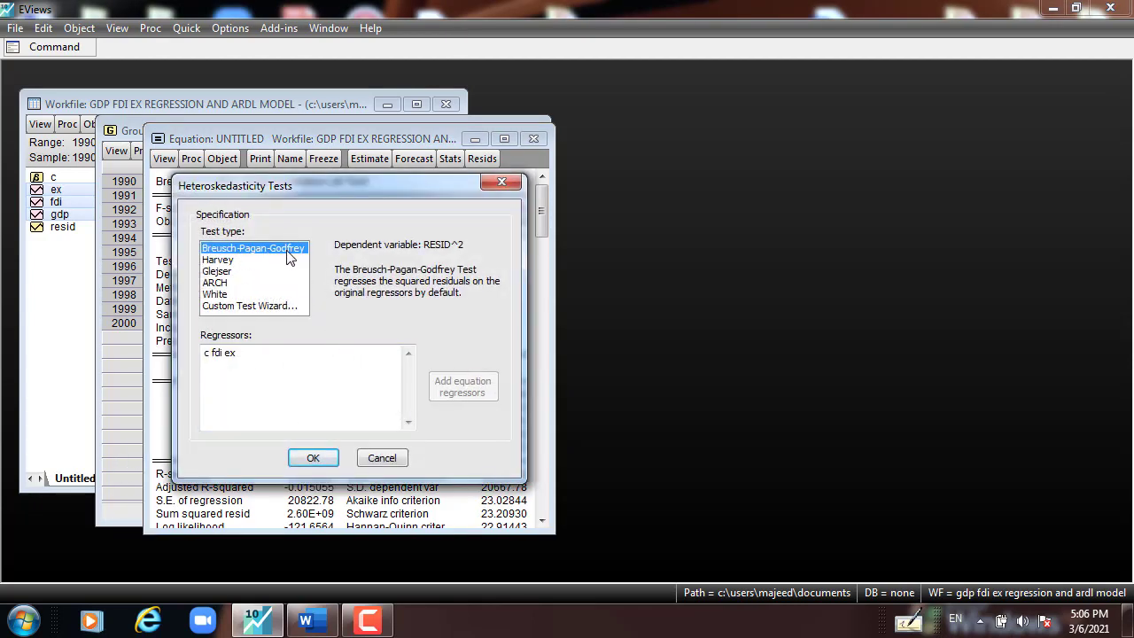
pyautogui.click(312, 457)
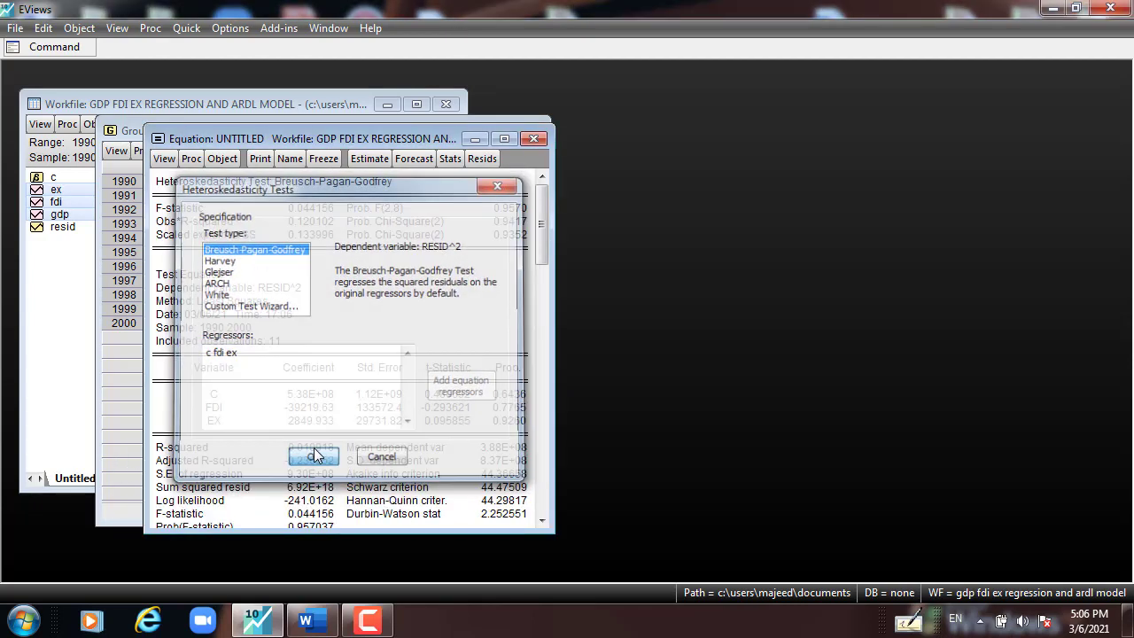
# Examine the F-statistic and Obs*R-squared rows with their probabilities in the Breusch-Pagan-Godfrey output.
pyautogui.click(175, 226)
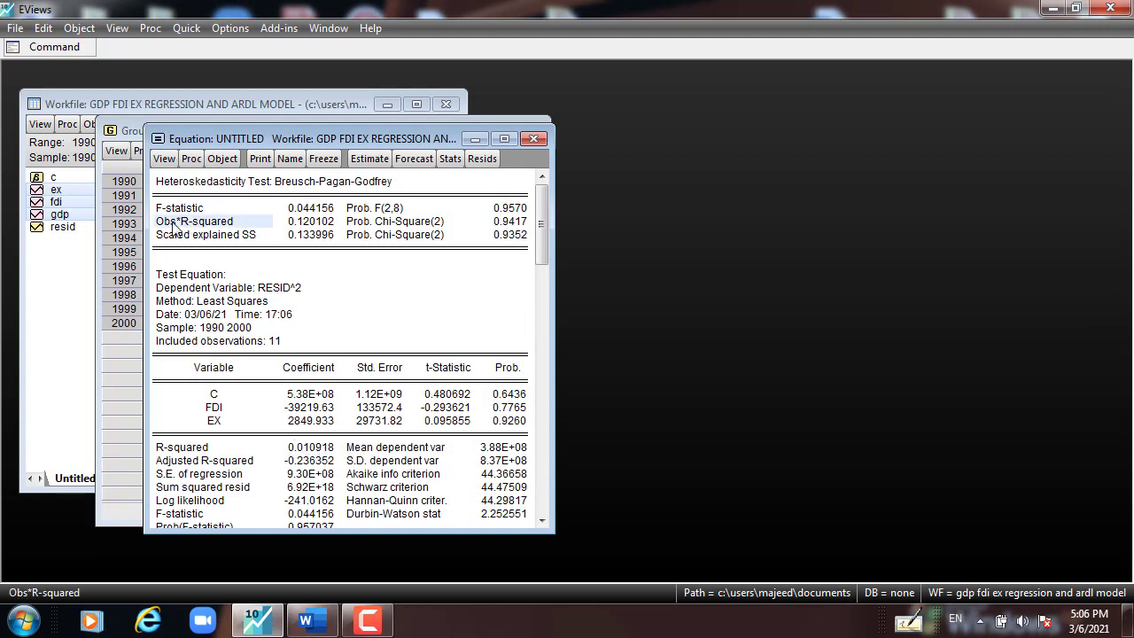
pyautogui.moveTo(175, 229); pyautogui.dragTo(523, 227)
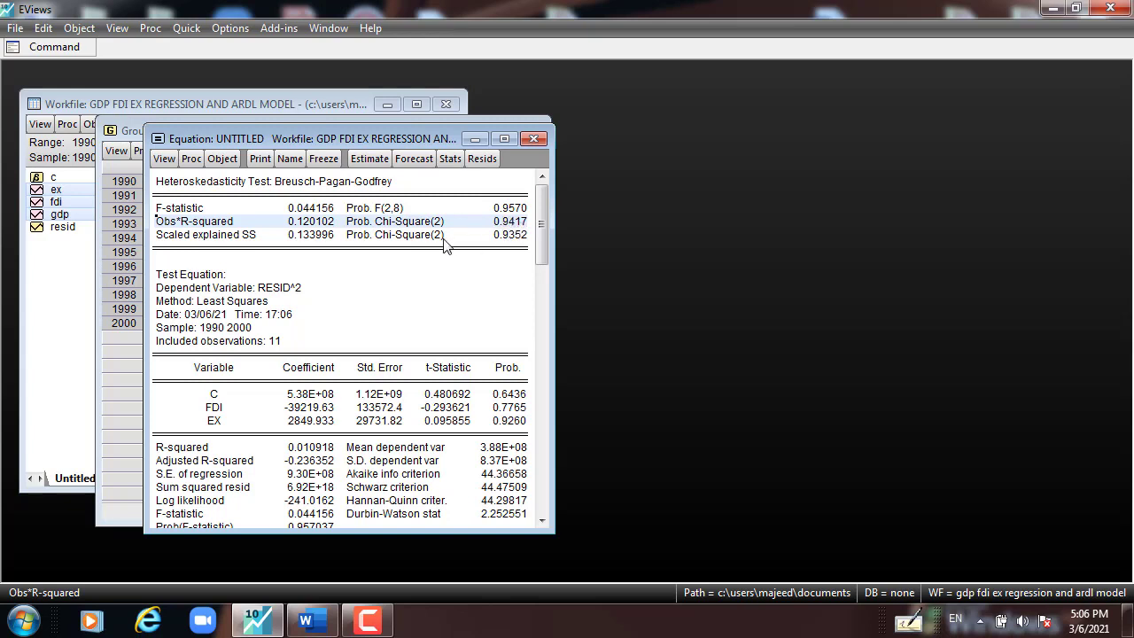
pyautogui.moveTo(182, 212); pyautogui.dragTo(519, 227)
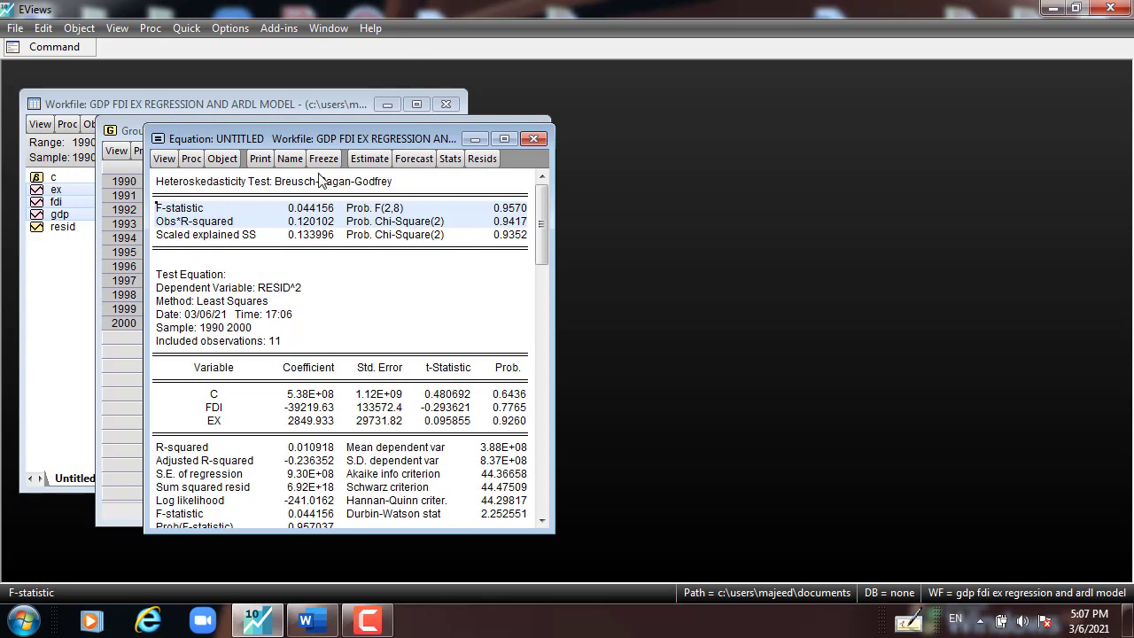
pyautogui.click(217, 182)
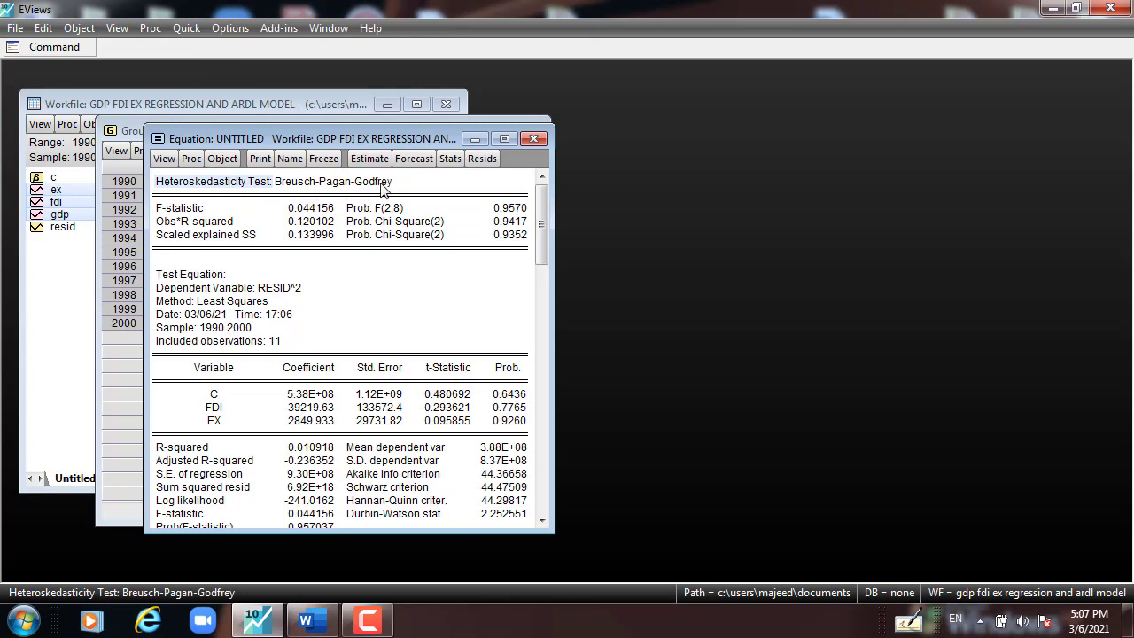
# Run the ARCH heteroskedasticity test with 1 lag and review its F-statistic and Obs*R-squared probabilities.
pyautogui.click(165, 160)
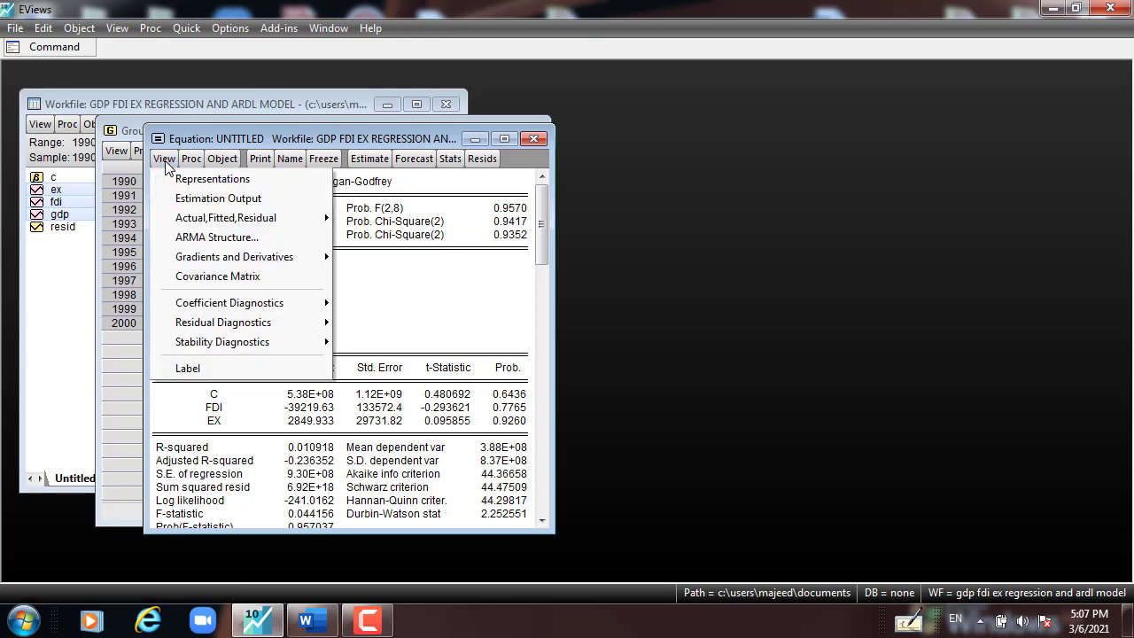
pyautogui.moveTo(202, 326)
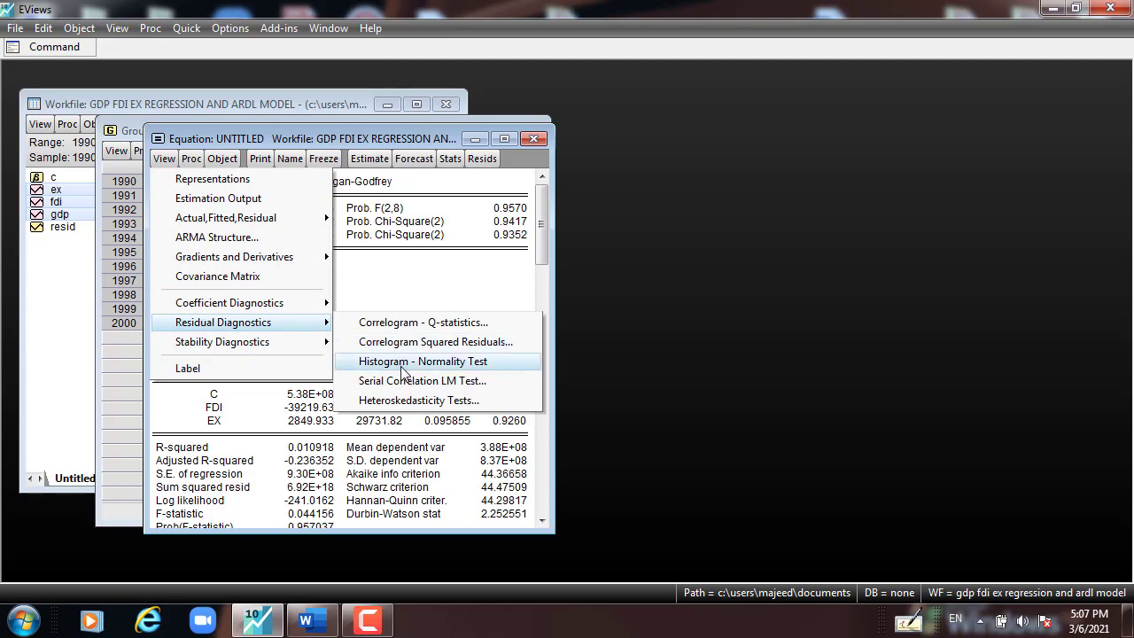
pyautogui.click(403, 400)
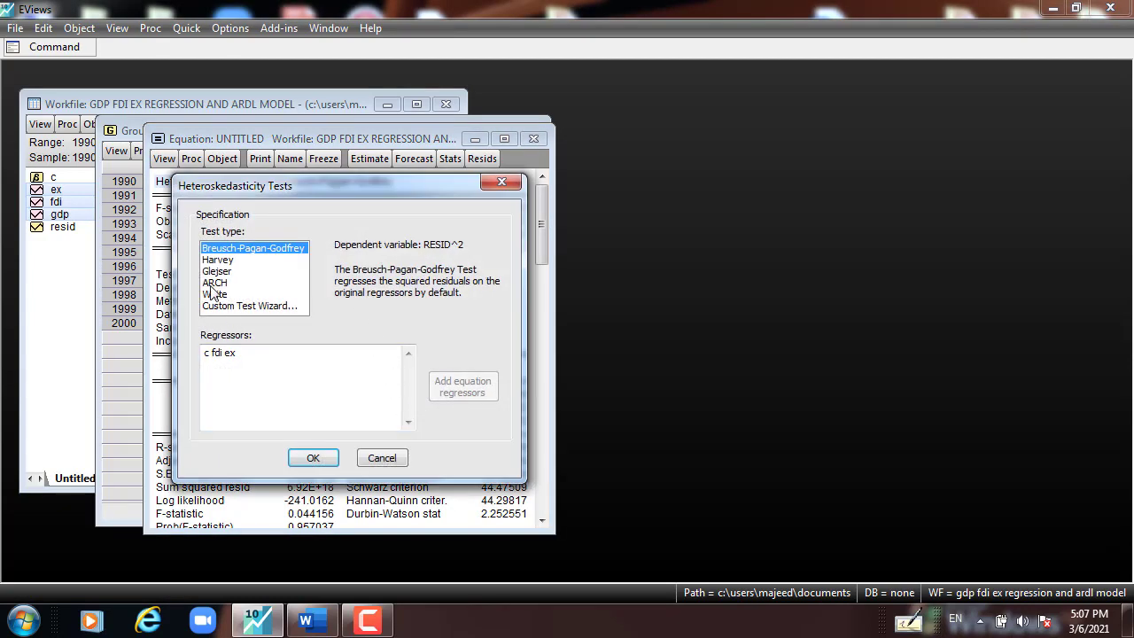
pyautogui.click(212, 285)
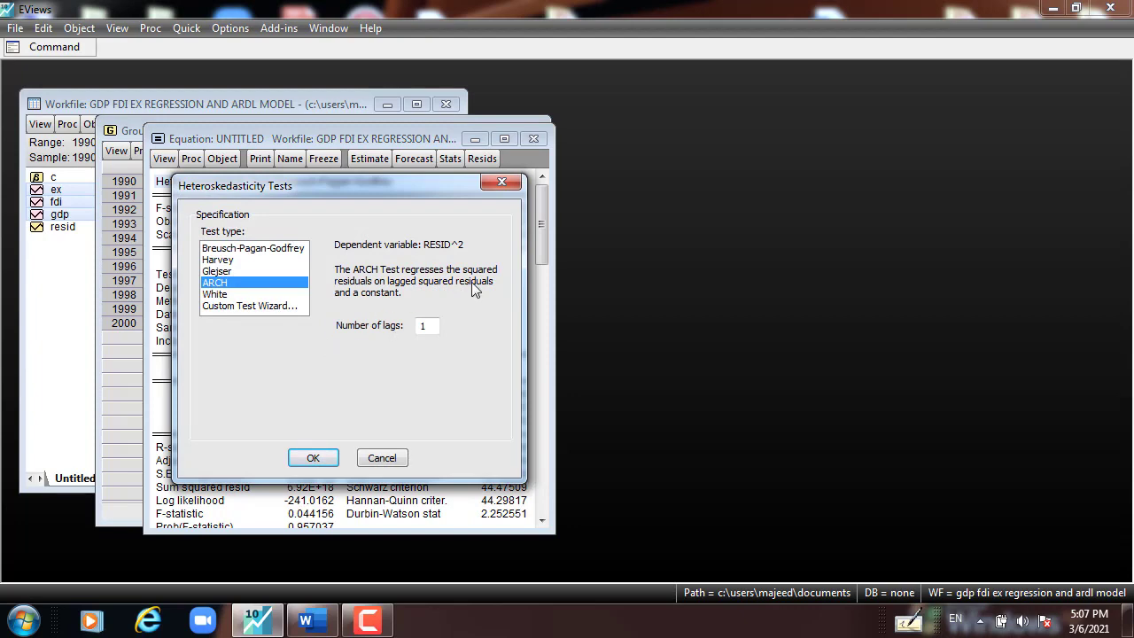
pyautogui.click(310, 459)
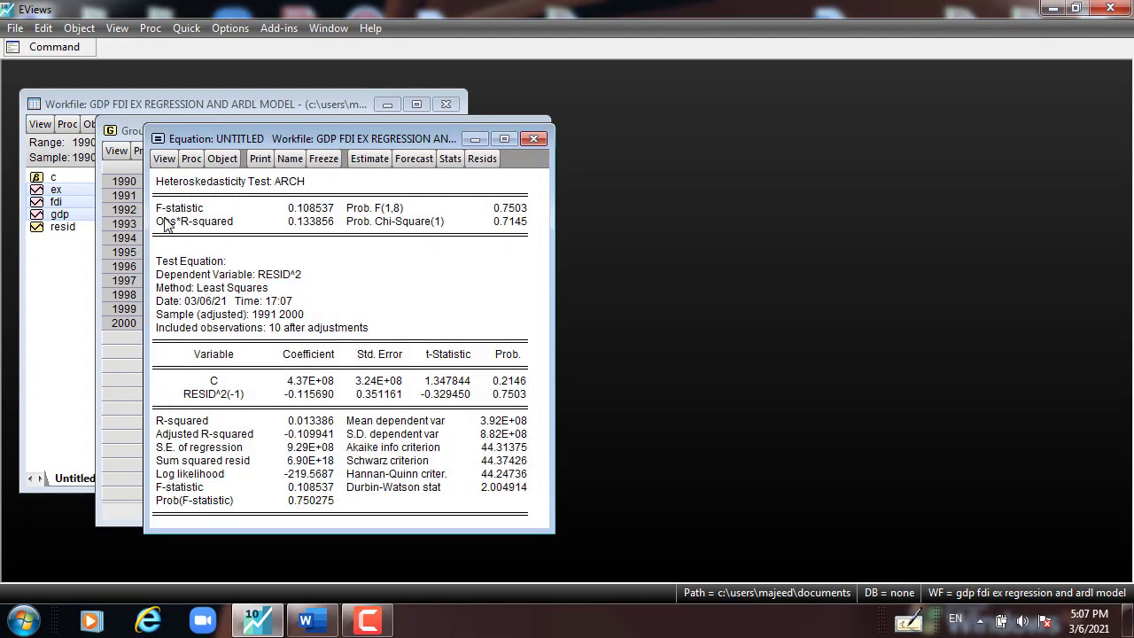
pyautogui.moveTo(159, 209); pyautogui.dragTo(507, 227)
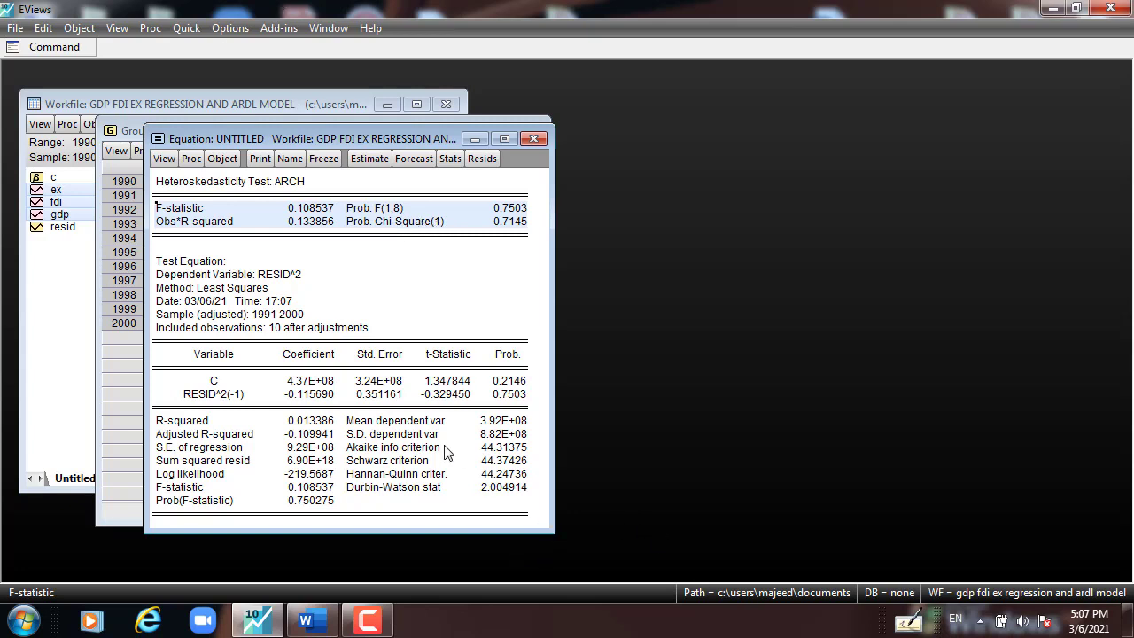
# Run the histogram normality test on the residuals and check the Jarque-Bera probability.
pyautogui.click(164, 159)
pyautogui.moveTo(191, 335)
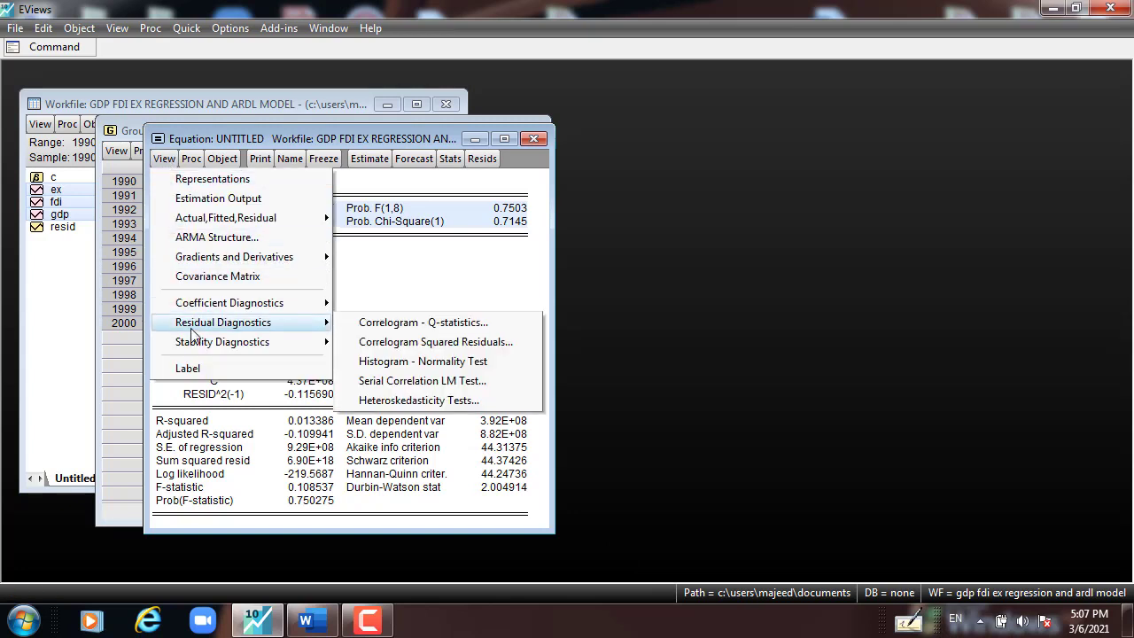
pyautogui.click(423, 361)
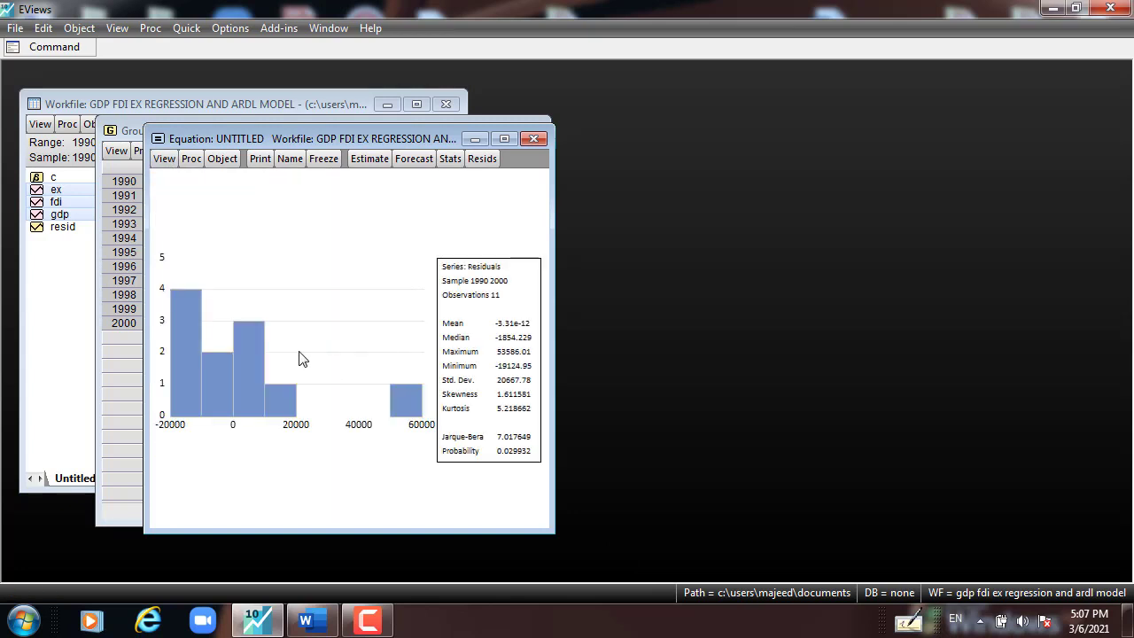
pyautogui.click(503, 454)
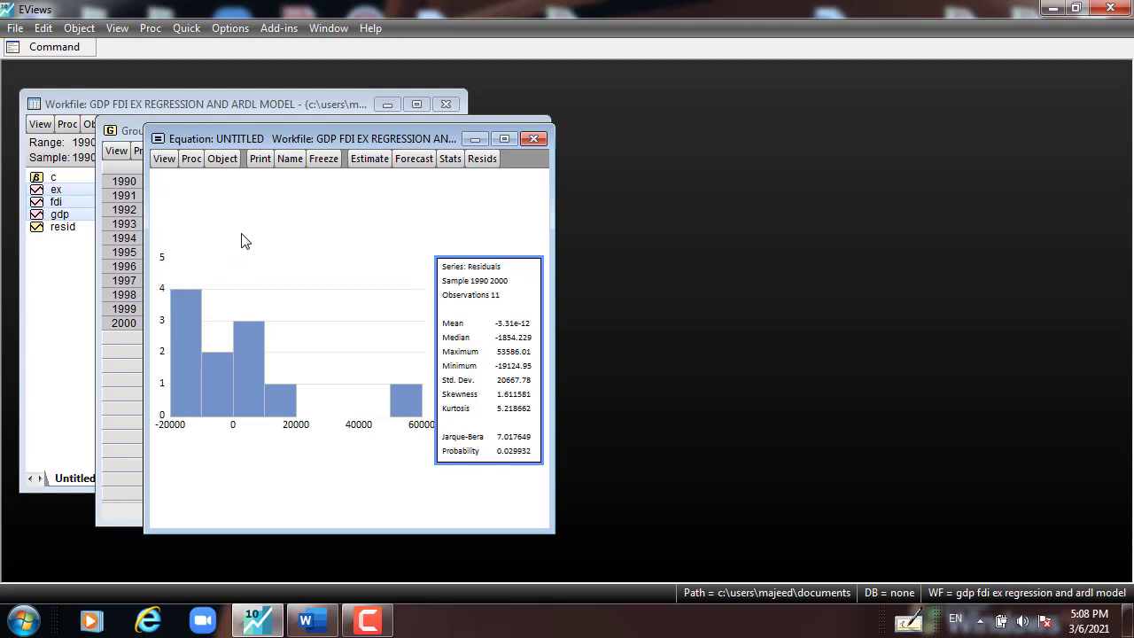
# Run the Ramsey RESET stability test with 1 fitted term and review the t-statistic and F-statistic probabilities.
pyautogui.click(163, 159)
pyautogui.moveTo(224, 344)
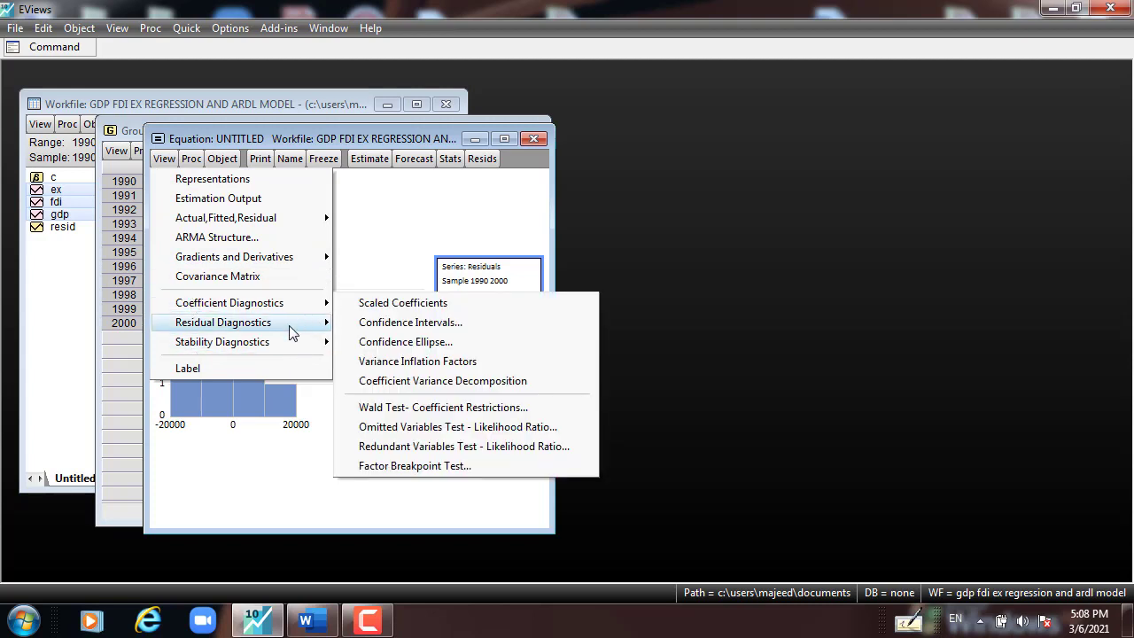
pyautogui.moveTo(282, 345)
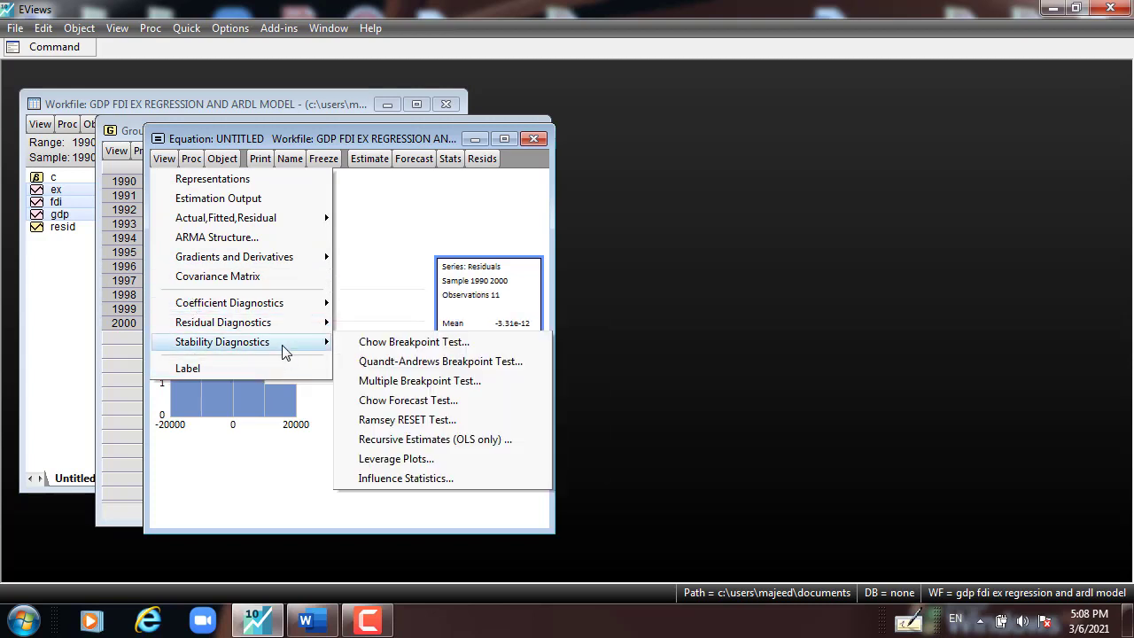
pyautogui.click(420, 424)
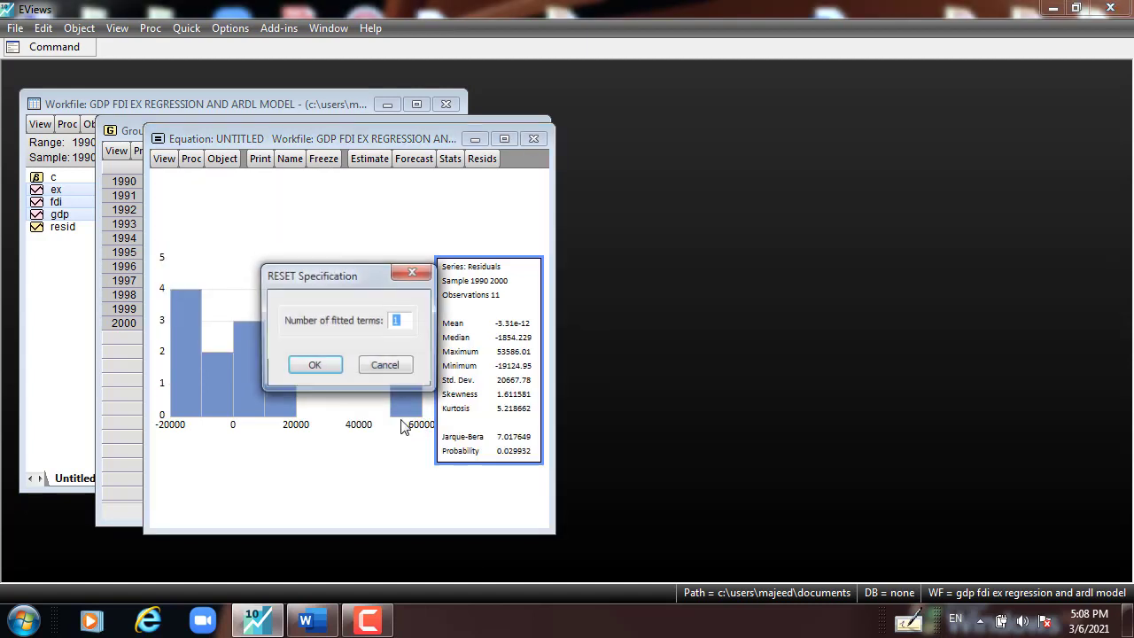
pyautogui.click(310, 367)
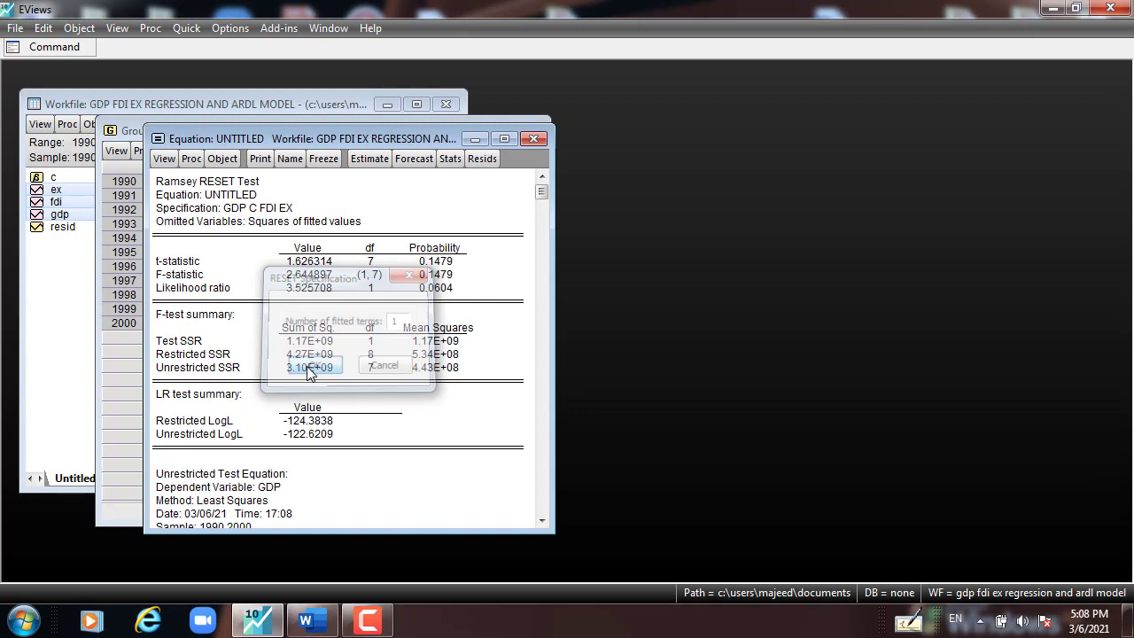
pyautogui.click(430, 263)
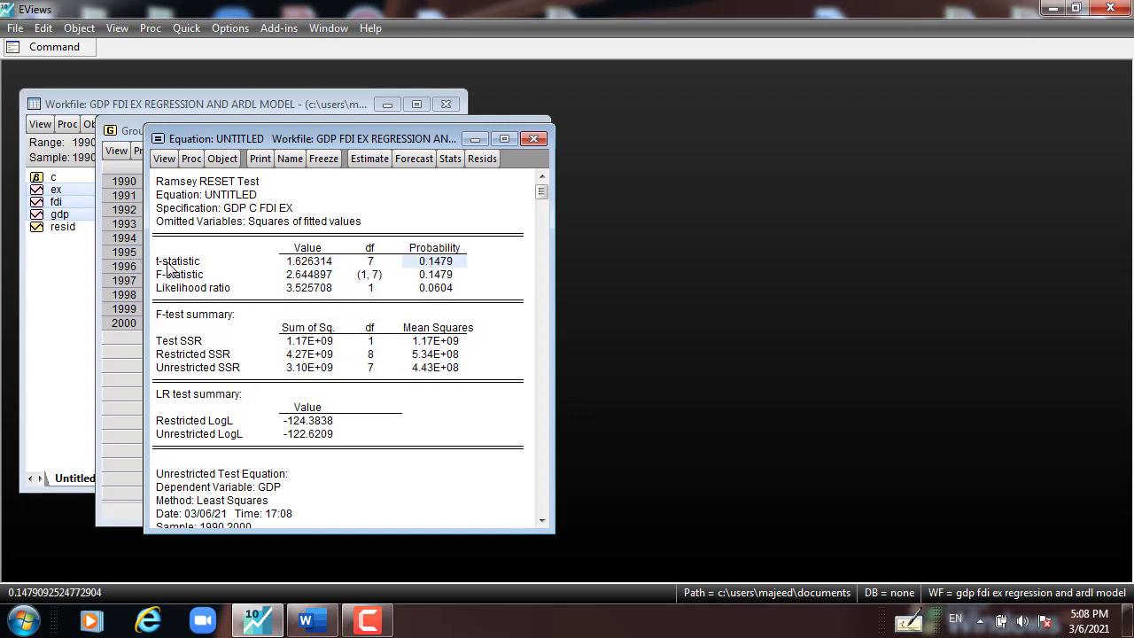
pyautogui.moveTo(168, 264); pyautogui.dragTo(457, 277)
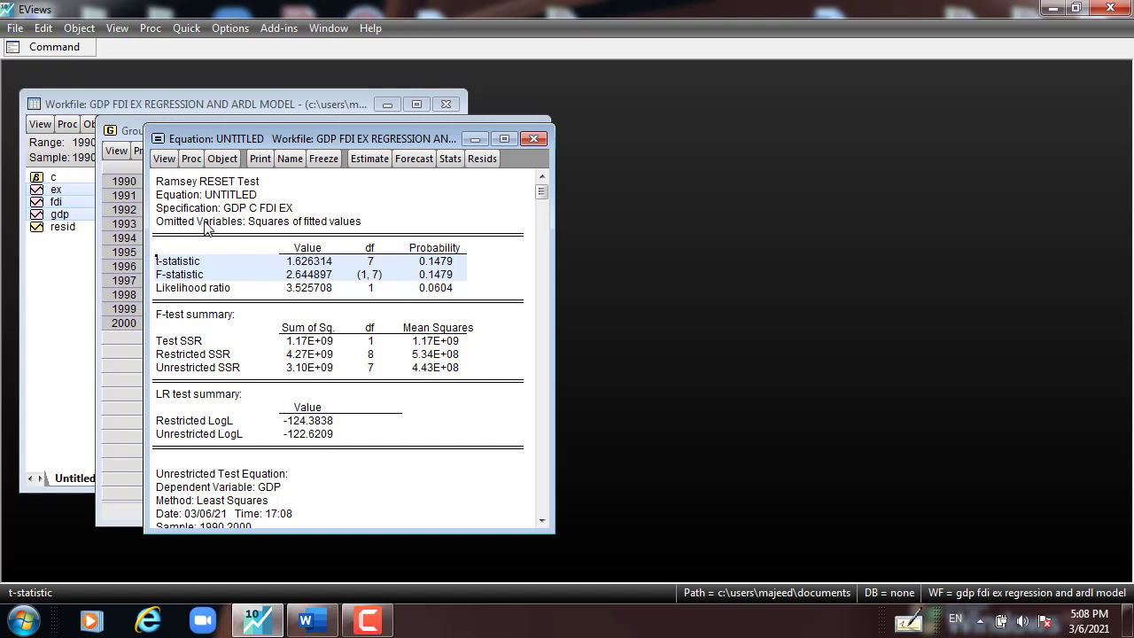
# Run the CUSUM test from the OLS recursive estimates and move the equation window aside to uncover the group data.
pyautogui.click(164, 158)
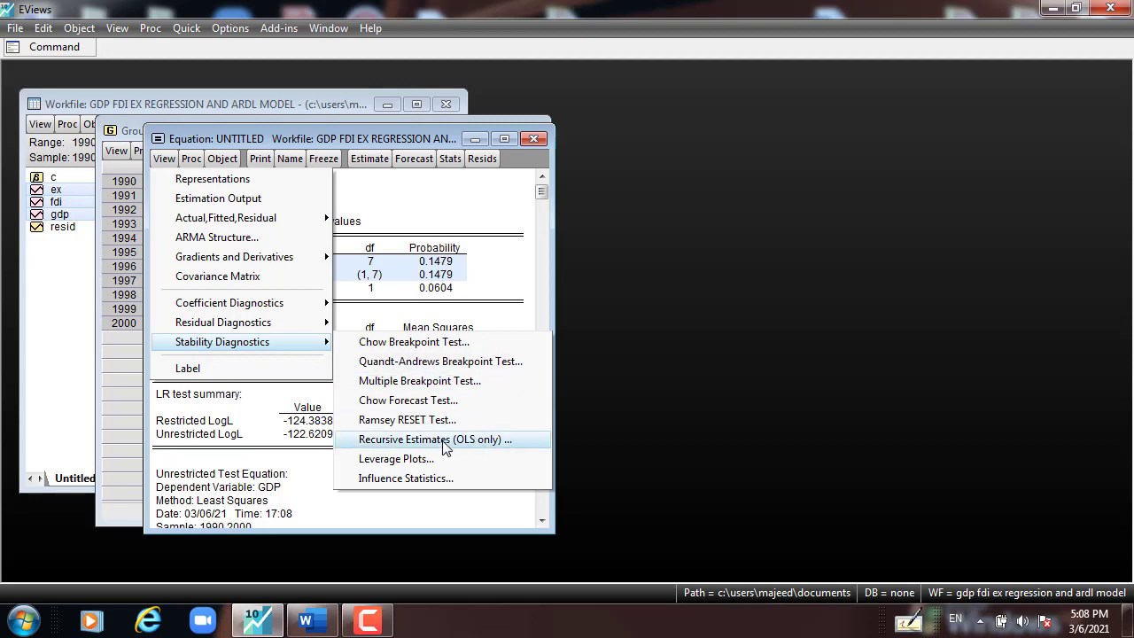
pyautogui.click(446, 440)
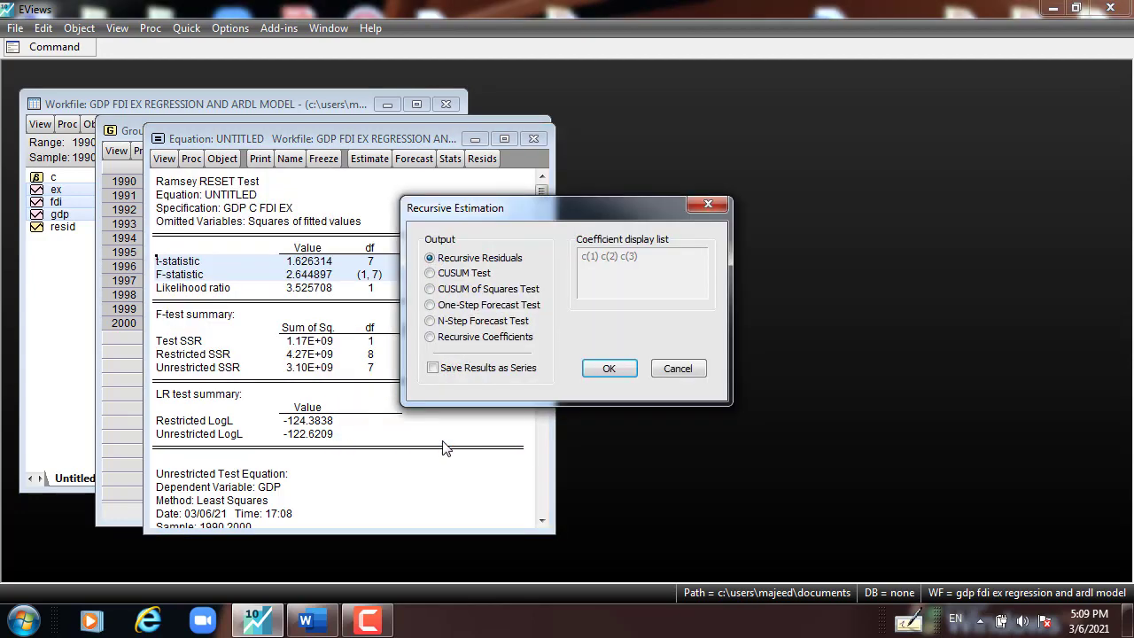
pyautogui.click(439, 276)
pyautogui.click(602, 369)
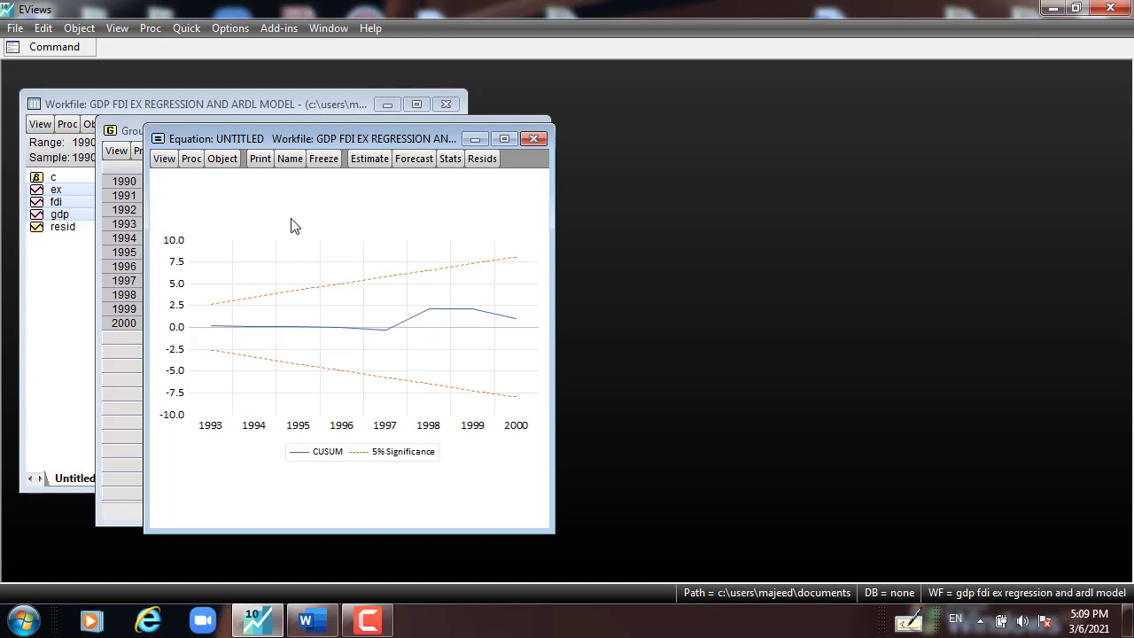
pyautogui.moveTo(312, 138); pyautogui.dragTo(442, 125)
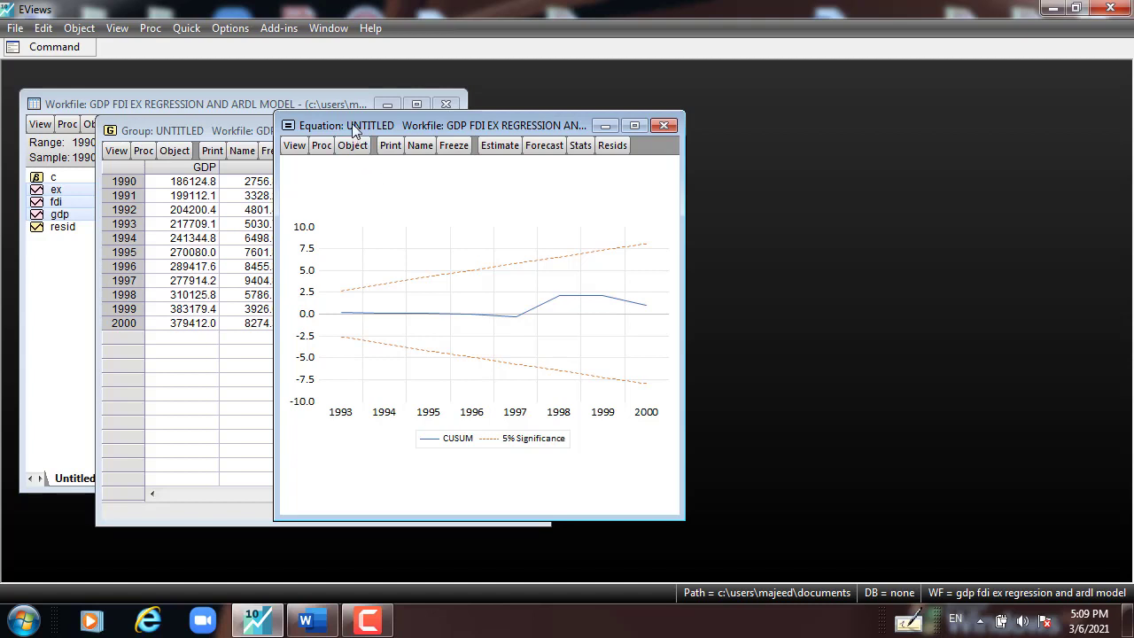
pyautogui.moveTo(351, 124); pyautogui.dragTo(411, 125)
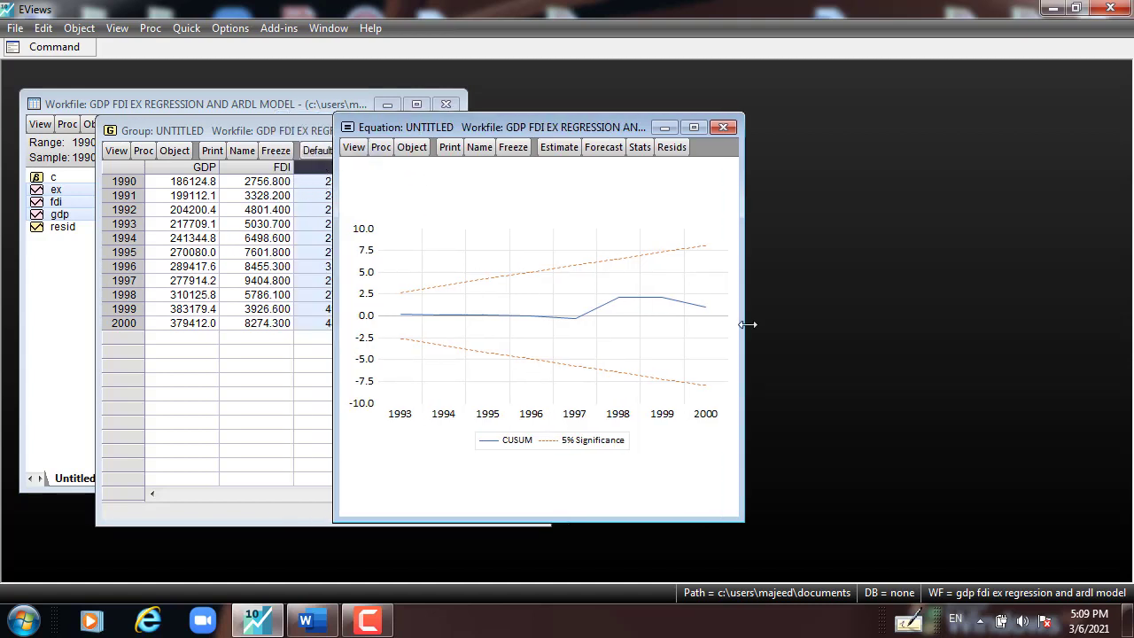
# Review the procedure notes in the command window and bring the GDP, FDI and EX group spreadsheet to the front.
pyautogui.click(61, 49)
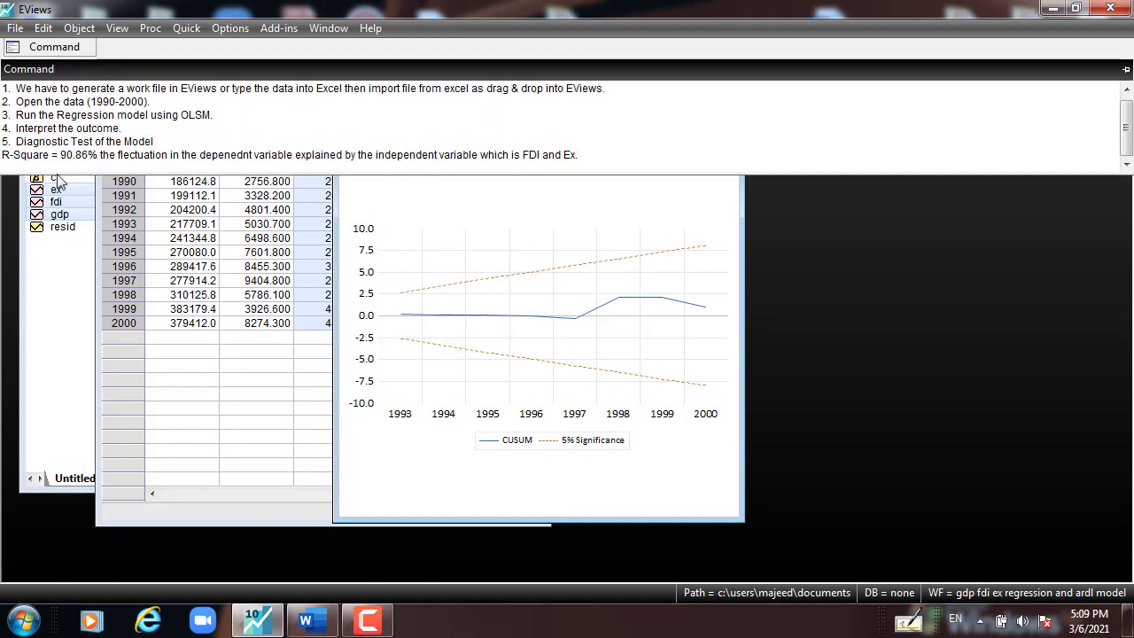
pyautogui.moveTo(59, 155); pyautogui.dragTo(86, 154)
pyautogui.click(228, 286)
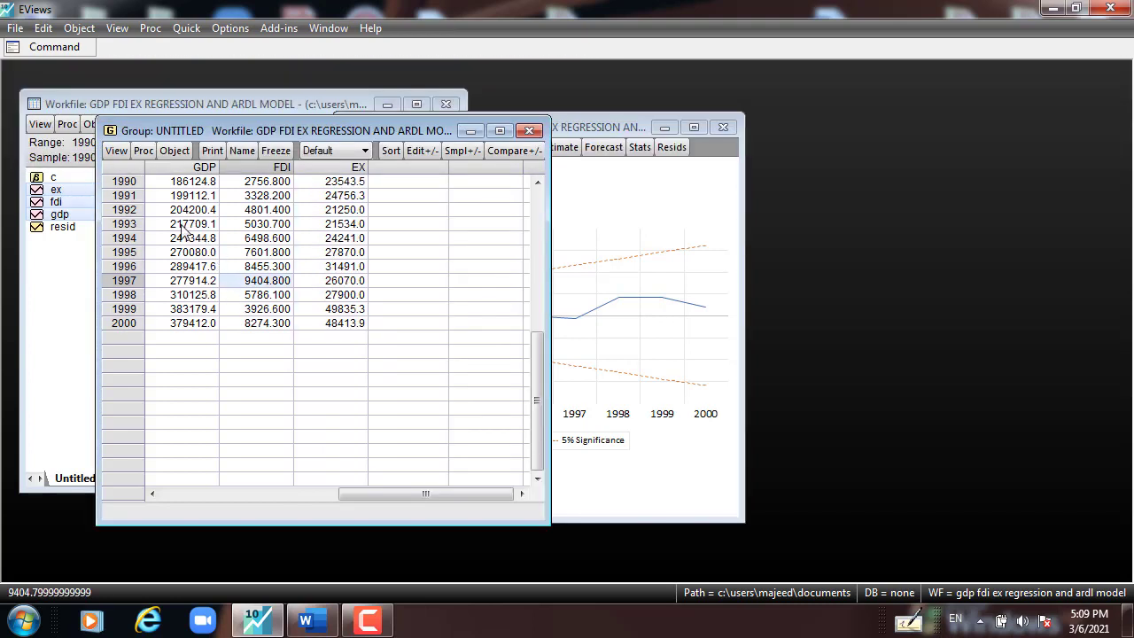